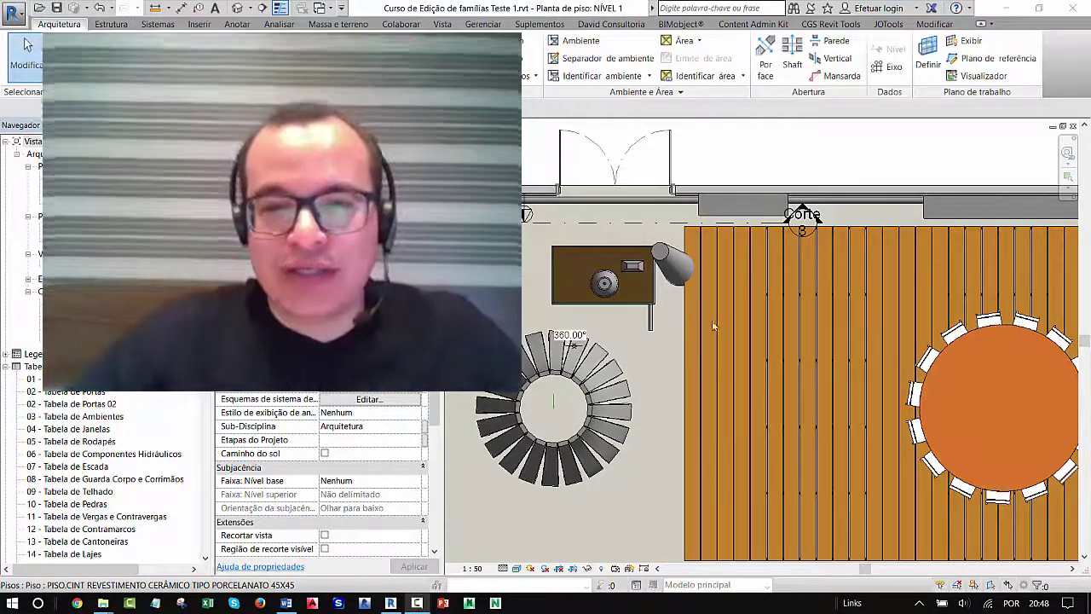
- Pan the plan to see more surroundings and dismiss the save reminder
scroll(649, 342, "down", 3)
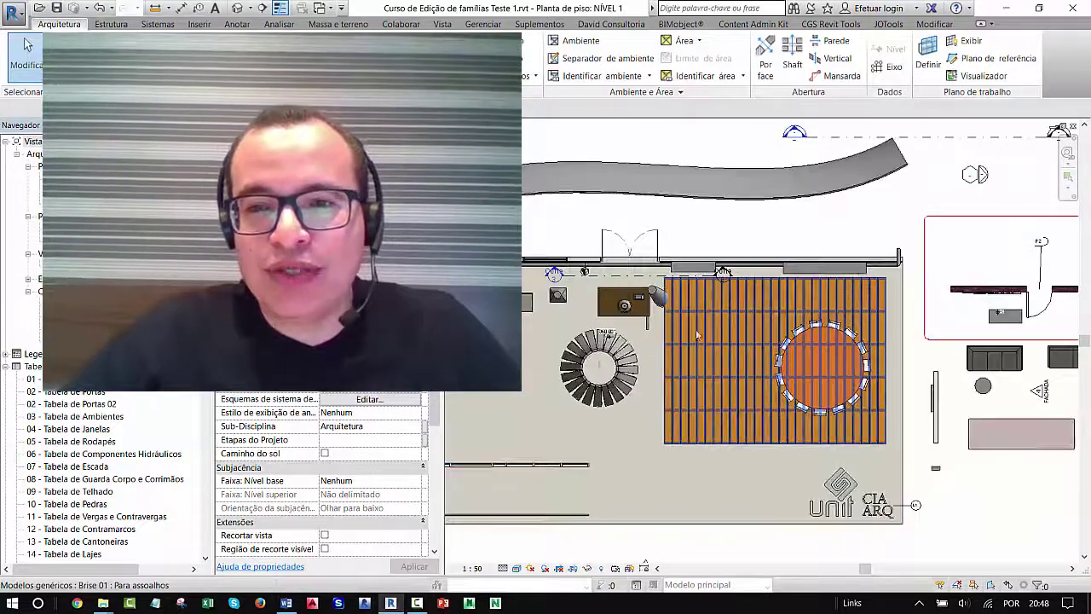
middle_click_drag(647, 295, 778, 295)
scroll(778, 295, "down", 2)
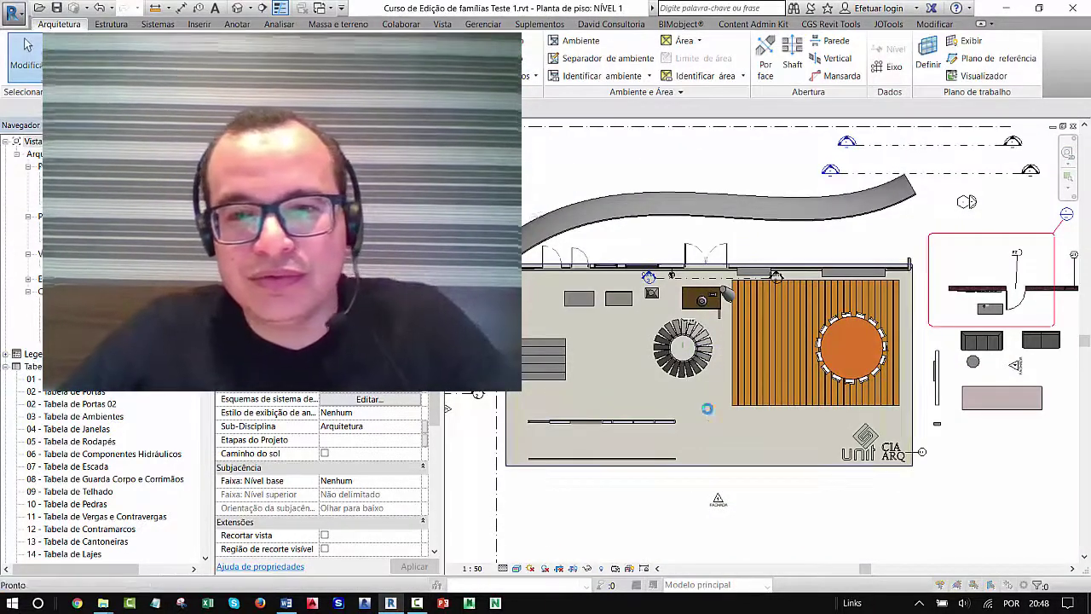
left_click(638, 366)
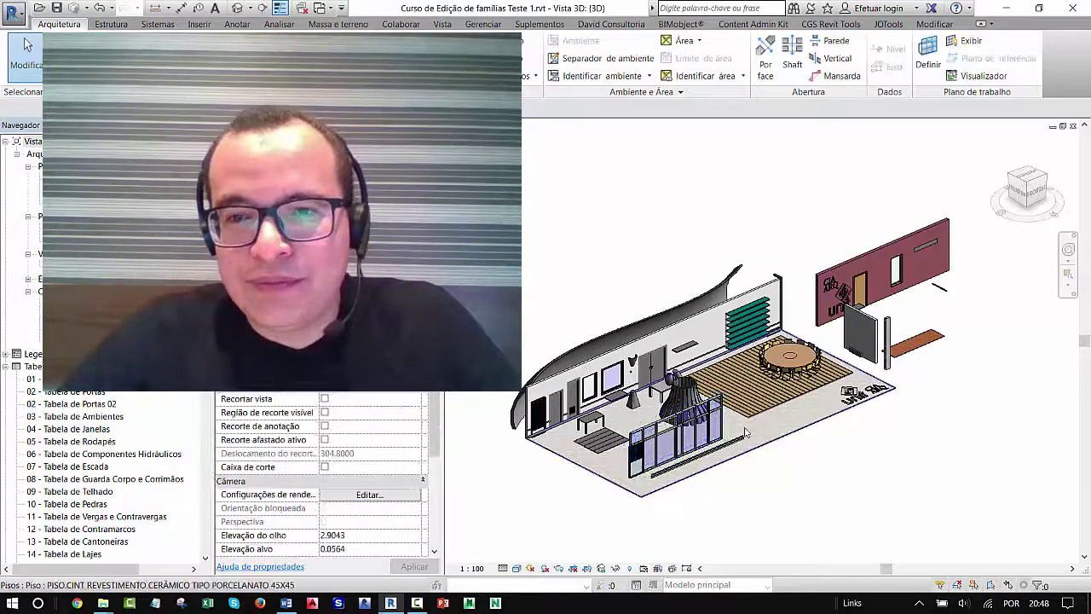
- Orbit and zoom the {3D} view to frame the round table and furniture area
mouse_move(749, 432)
middle_mouse_down("shift")
mouse_move(822, 416)
mouse_move(767, 401)
middle_mouse_up("shift")
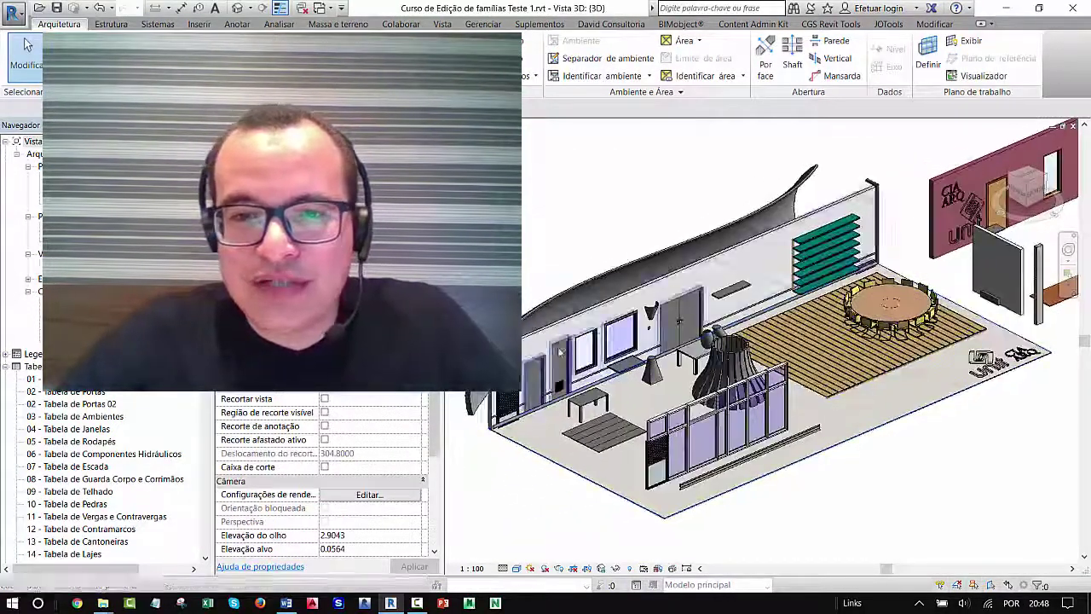
scroll(627, 390, "up", 2)
scroll(626, 391, "up", 2)
scroll(719, 317, "up", 1)
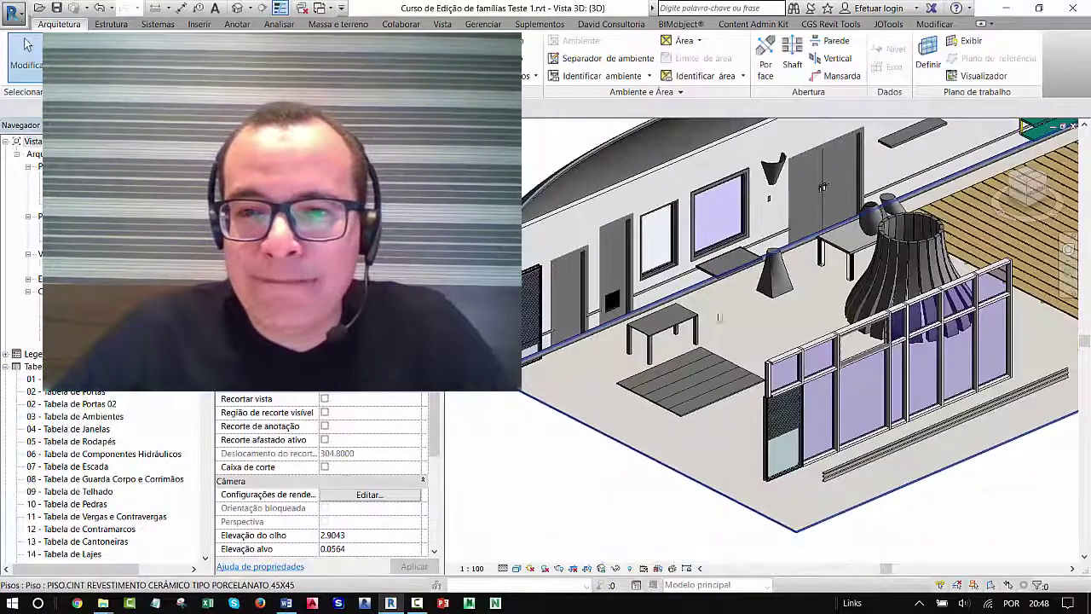
middle_click_drag(773, 319, 693, 346)
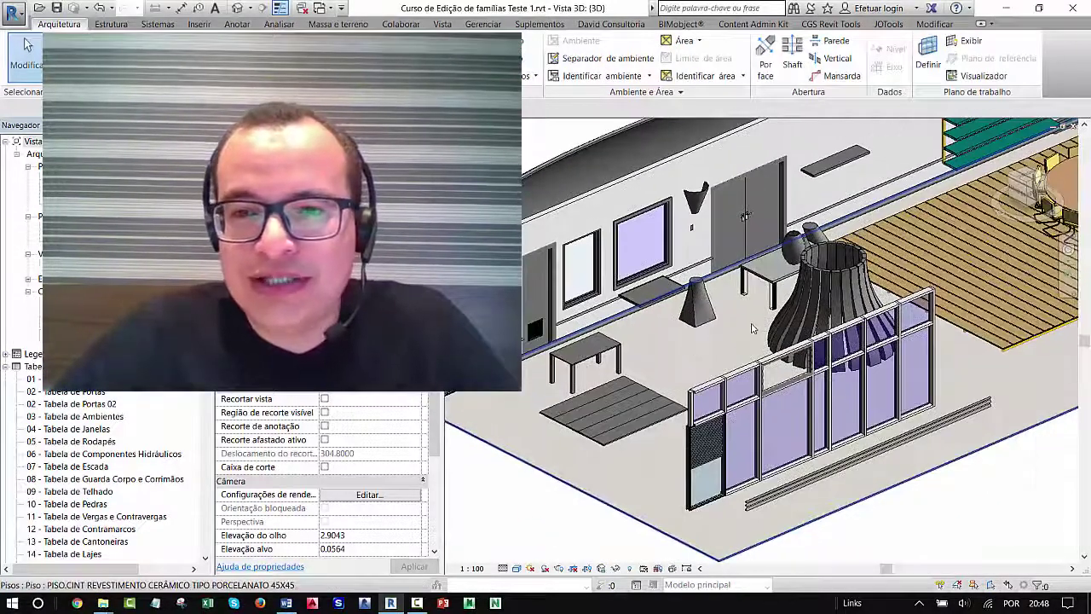
middle_click_drag(753, 329, 794, 327)
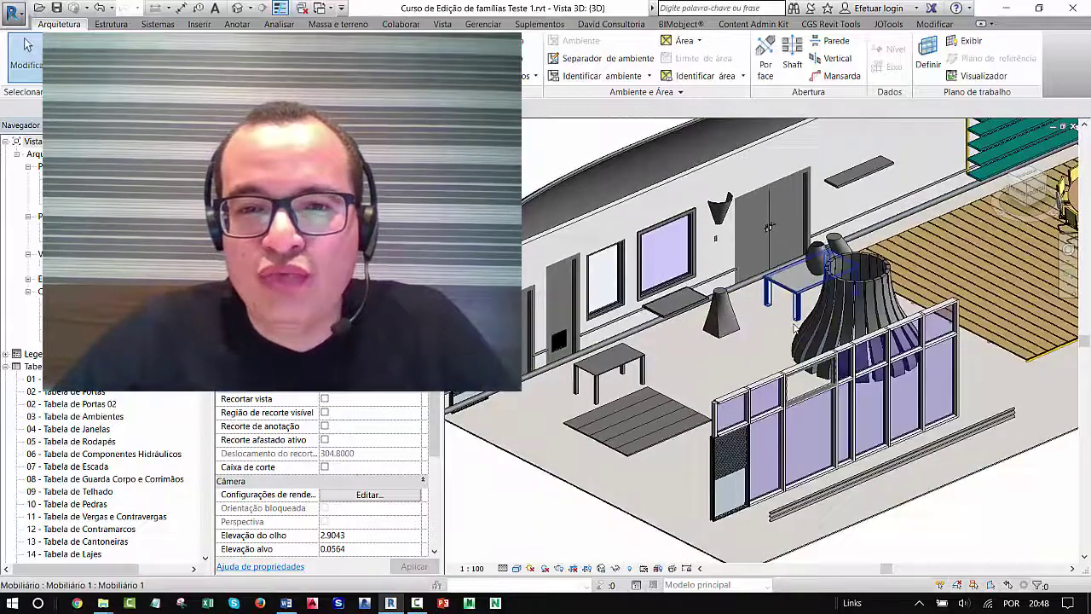
scroll(793, 327, "down", 3)
scroll(721, 373, "up", 2)
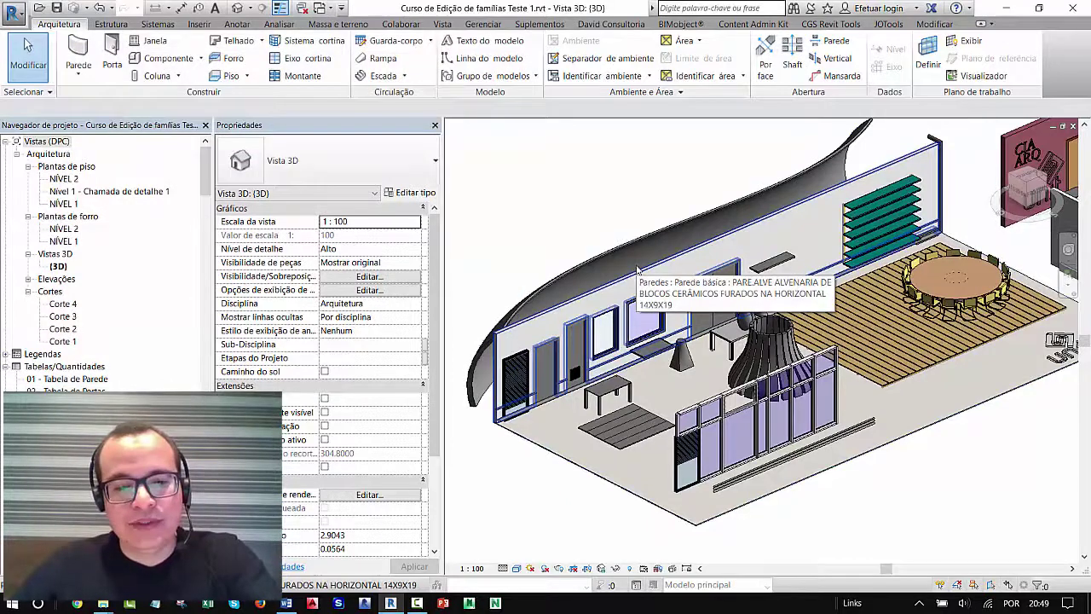
- Switch to File Explorer to open the 03 - Showroom - Esquadrias 2017.rte template
key("alt+Tab")
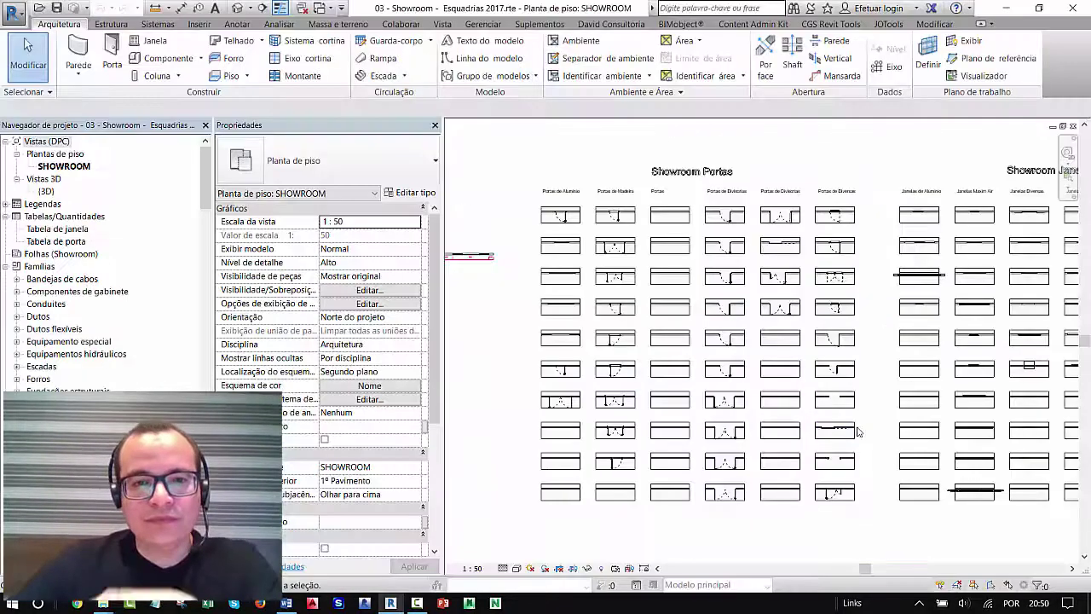
- Survey the door rows on the SHOWROOM plan, then switch to the {3D} view
scroll(478, 383, "up", 3)
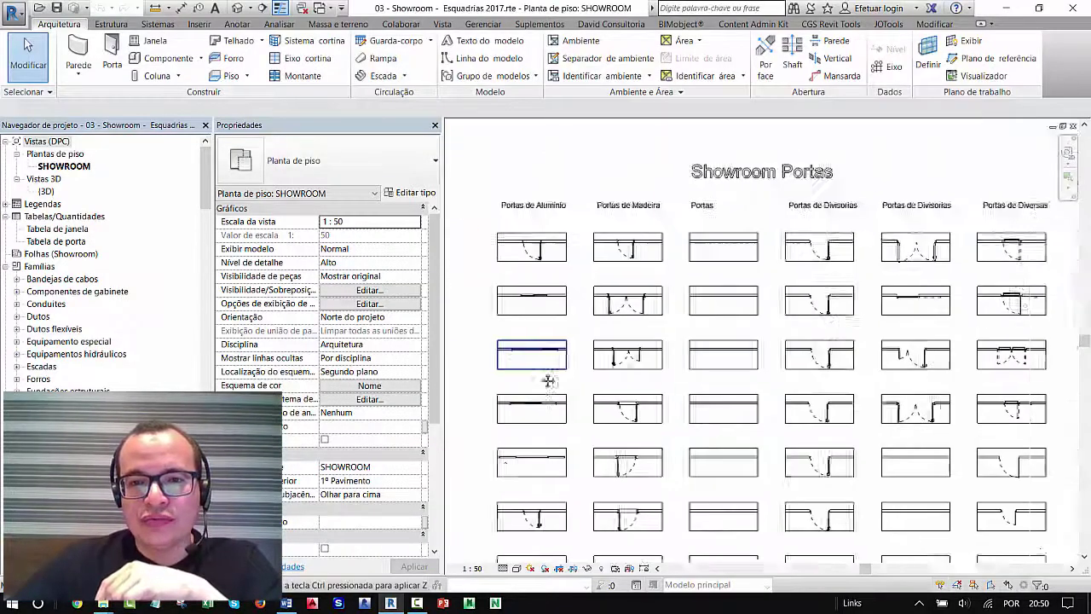
scroll(641, 279, "up", 2)
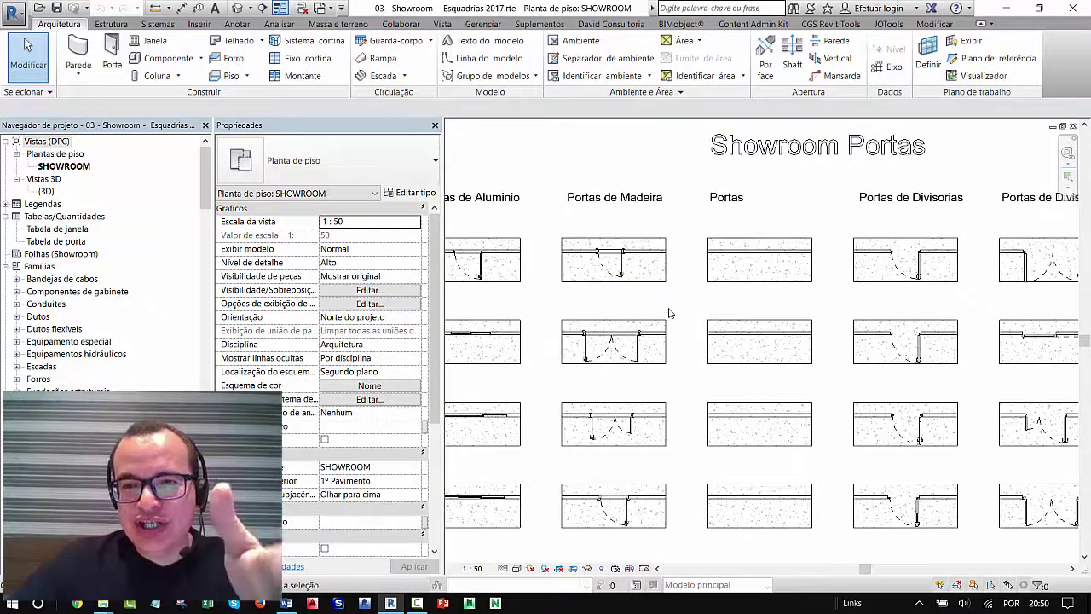
scroll(669, 314, "down", 2)
middle_click_drag(659, 323, 637, 253)
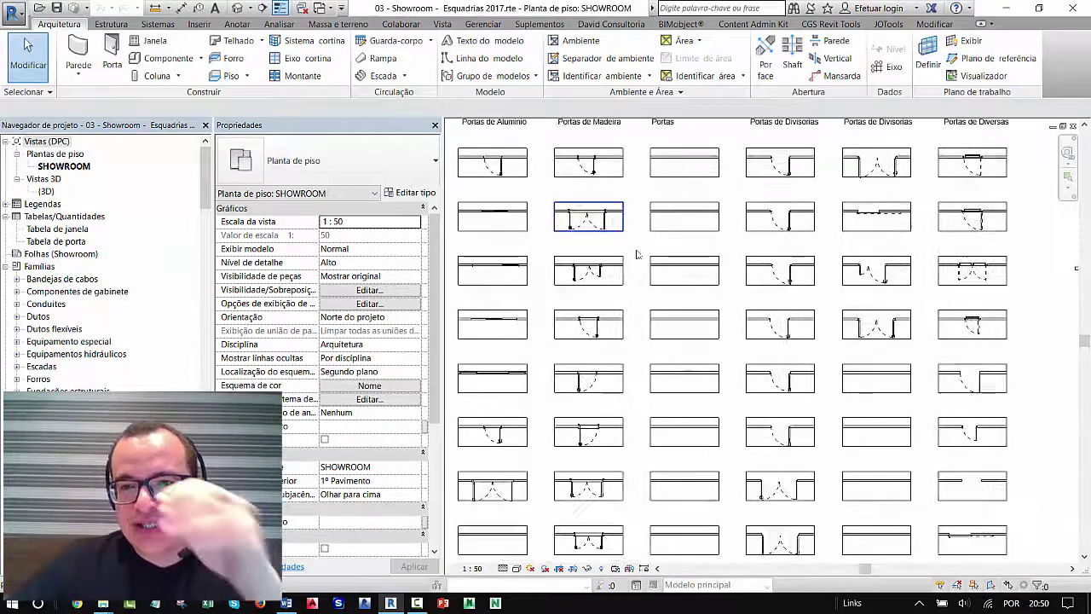
scroll(693, 360, "down", 1)
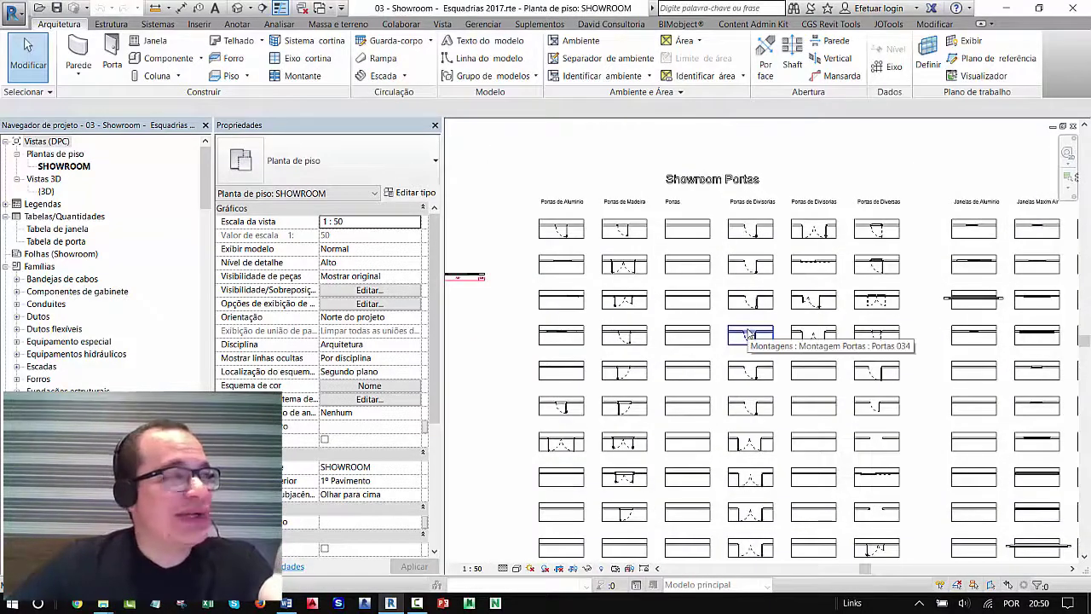
mouse_move(750, 366)
middle_mouse_down()
mouse_move(720, 292)
mouse_move(809, 360)
middle_mouse_up()
key("ctrl+Tab")
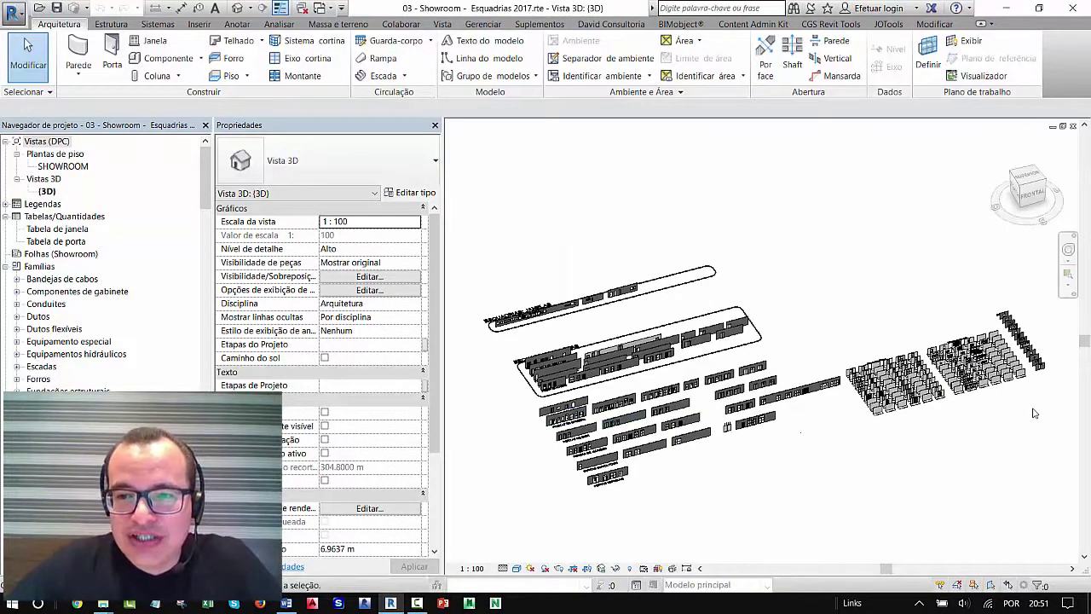
- Orbit and zoom to a higher viewpoint over the rows of door walls
scroll(748, 446, "up", 2)
scroll(802, 440, "up", 3)
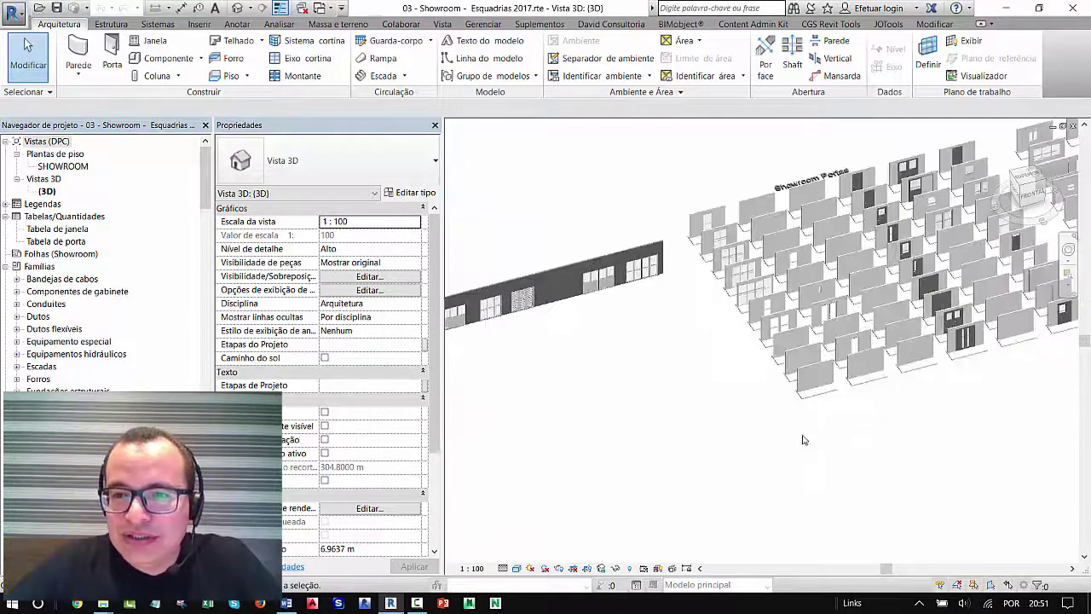
middle_click_drag(981, 388, 933, 413, "shift")
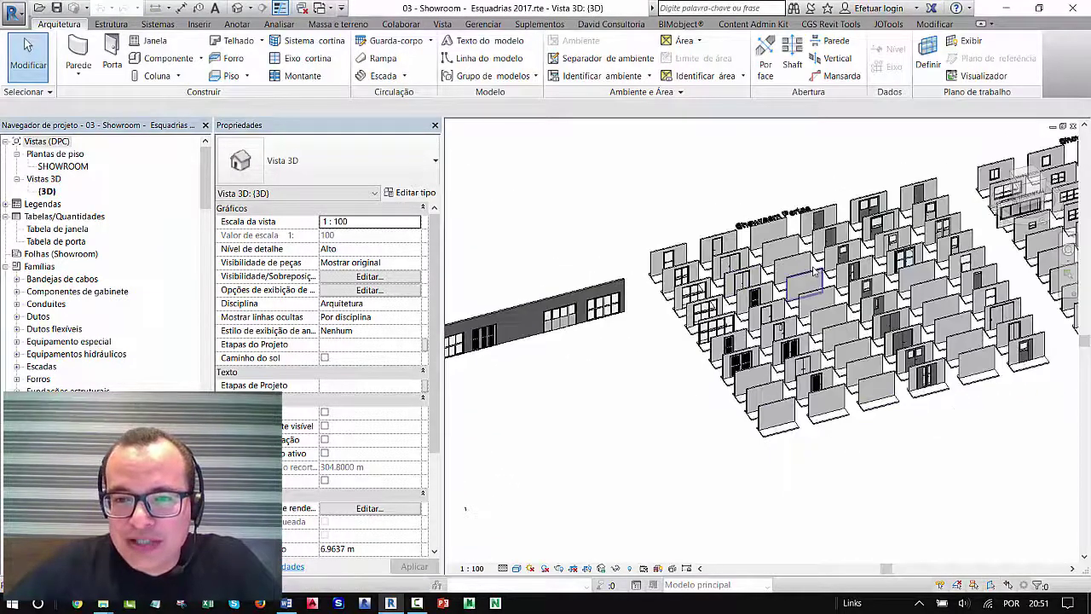
mouse_move(742, 367)
middle_mouse_down("shift")
mouse_move(1008, 316)
mouse_move(914, 401)
middle_mouse_up("shift")
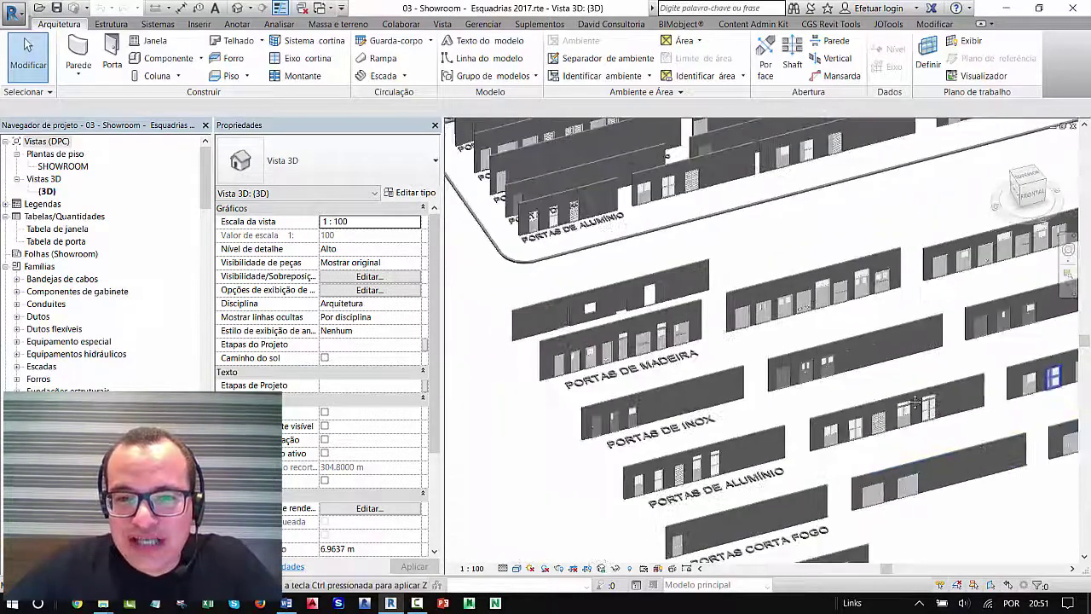
scroll(887, 392, "up", 2)
scroll(844, 376, "up", 1)
scroll(812, 367, "up", 1)
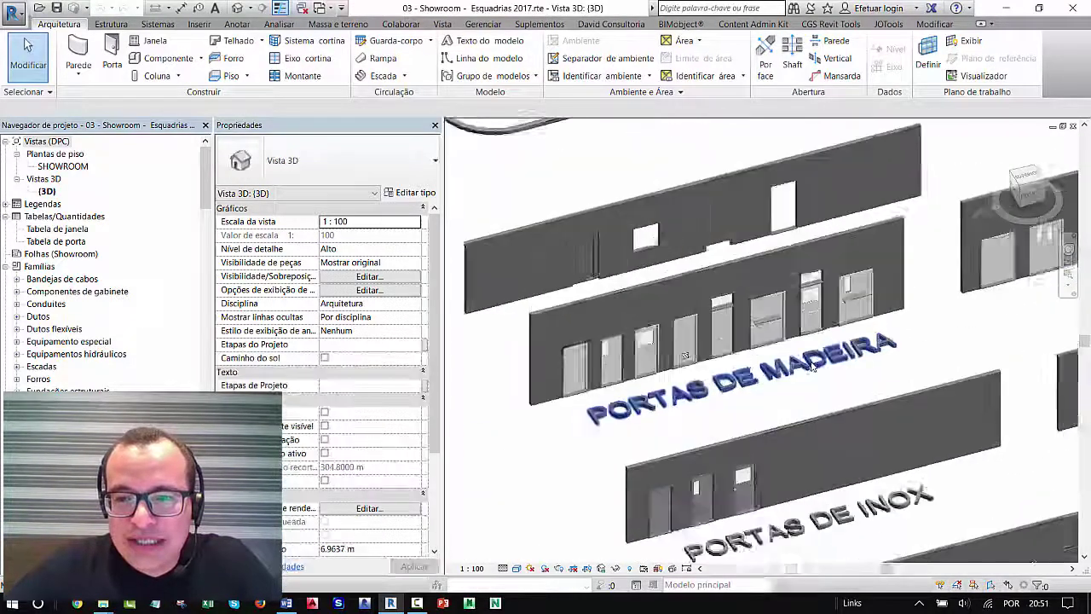
middle_click_drag(811, 366, 846, 317, "shift")
scroll(797, 435, "down", 2)
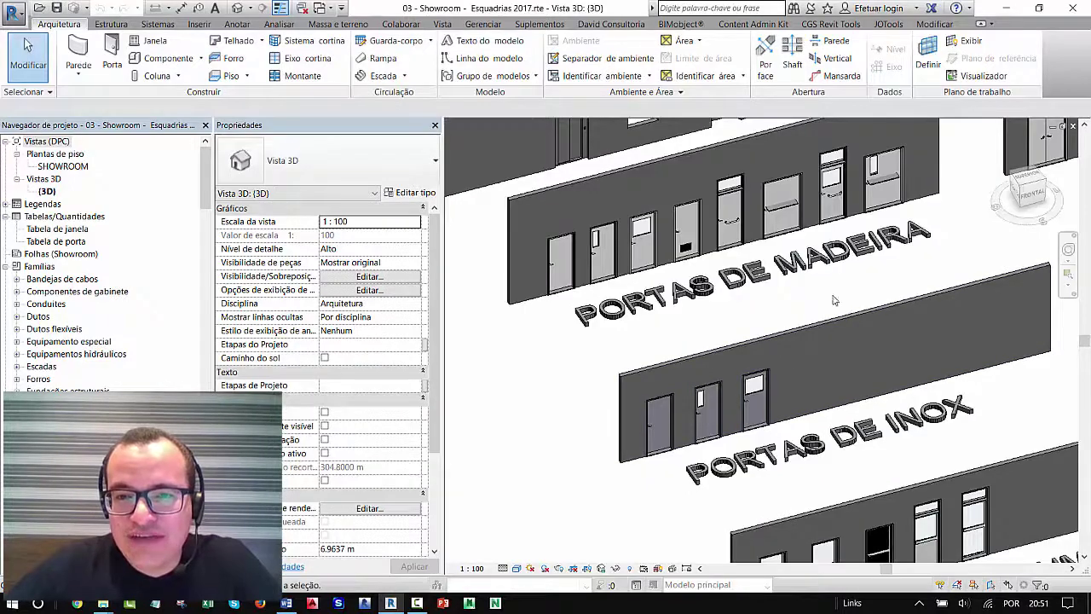
scroll(797, 435, "down", 1)
- Reframe the view on the PORTAS DE MADEIRA and PORTAS DE INOX walls
middle_click_drag(797, 435, 794, 335)
scroll(714, 309, "up", 2)
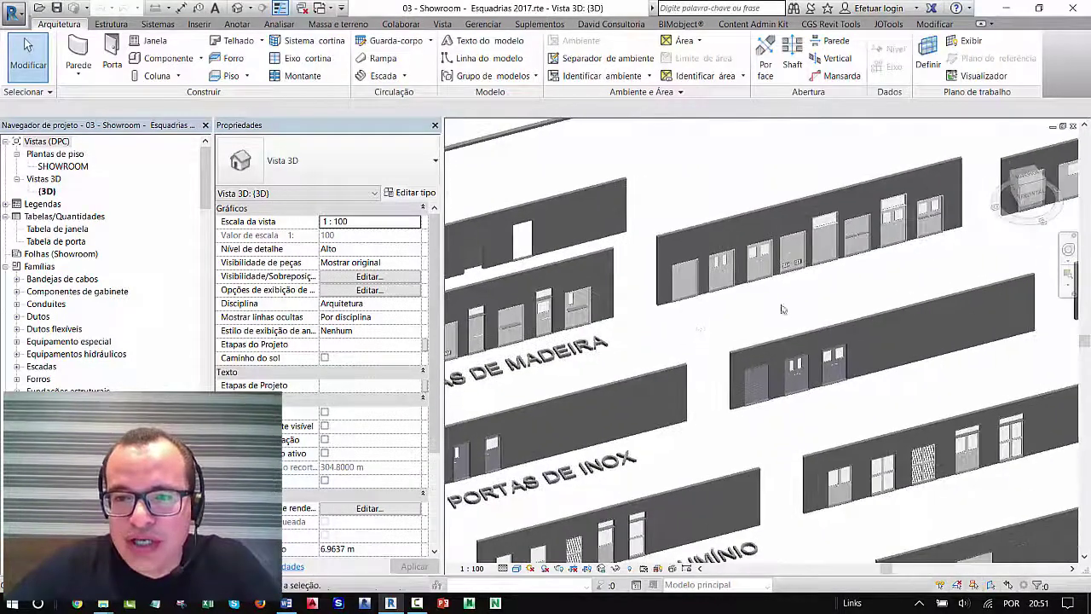
scroll(809, 298, "up", 2)
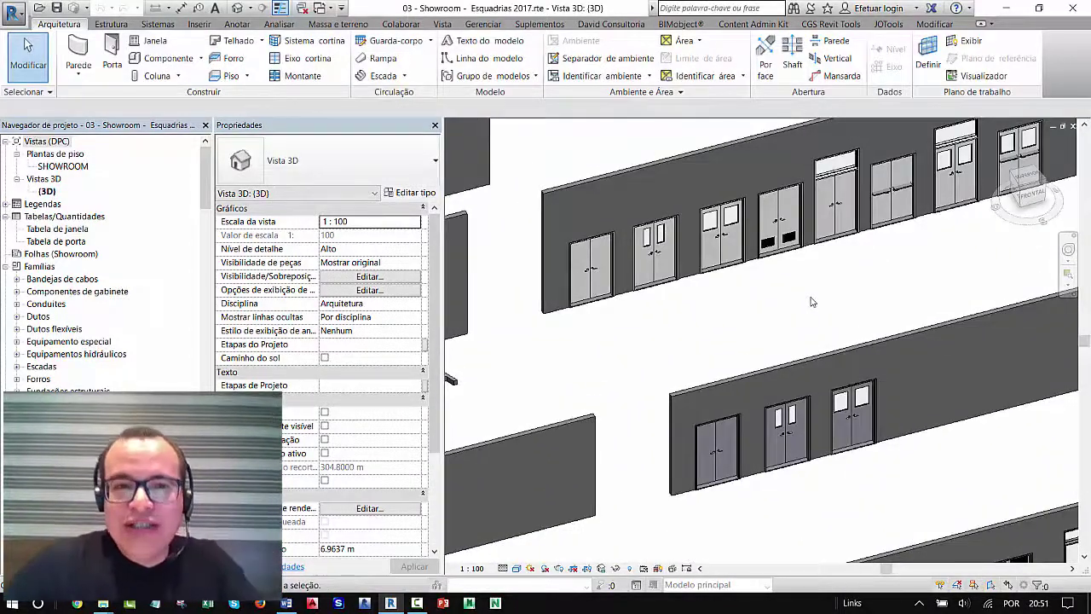
scroll(813, 300, "down", 2)
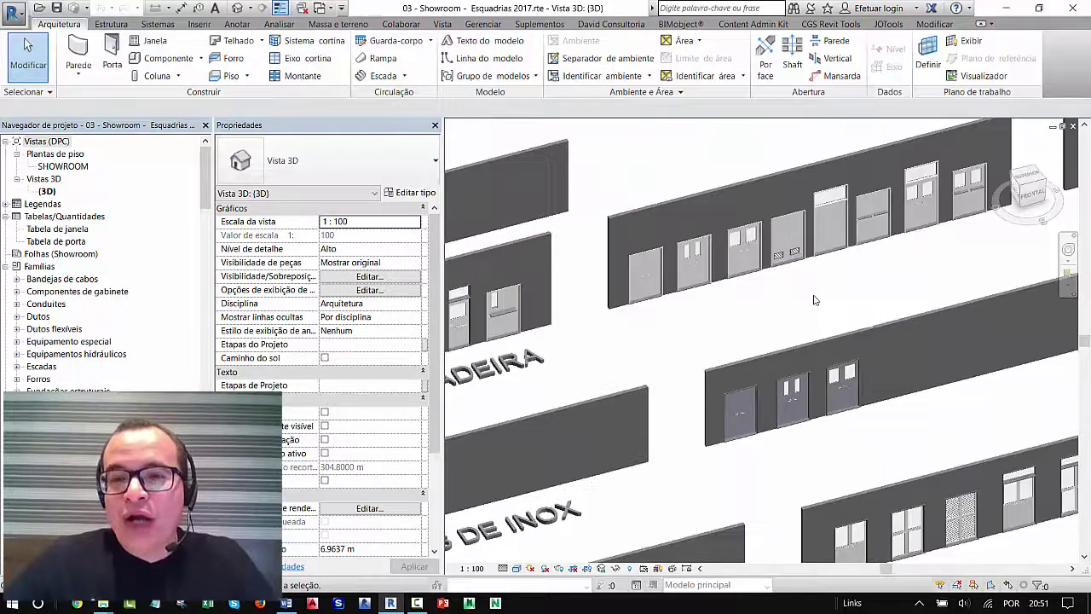
scroll(816, 305, "up", 1)
middle_click_drag(779, 353, 786, 268)
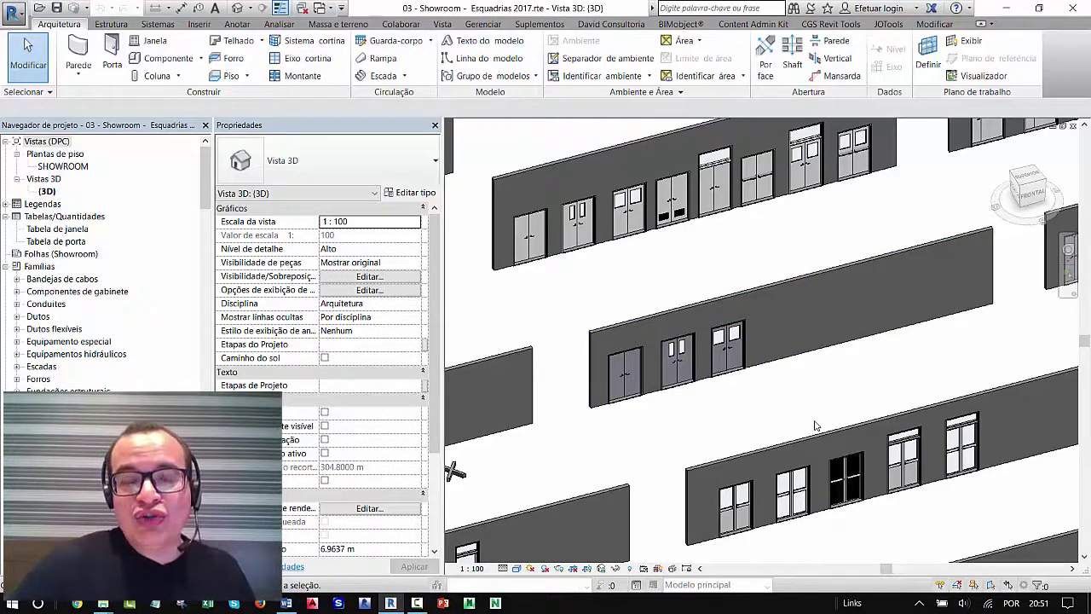
scroll(811, 411, "down", 4)
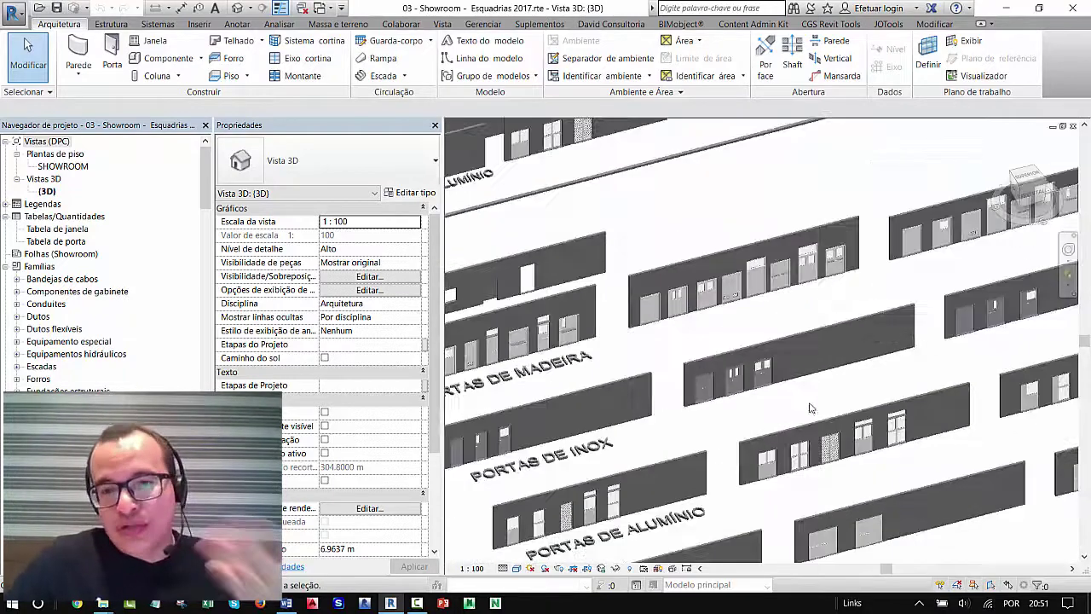
middle_click_drag(793, 439, 926, 505)
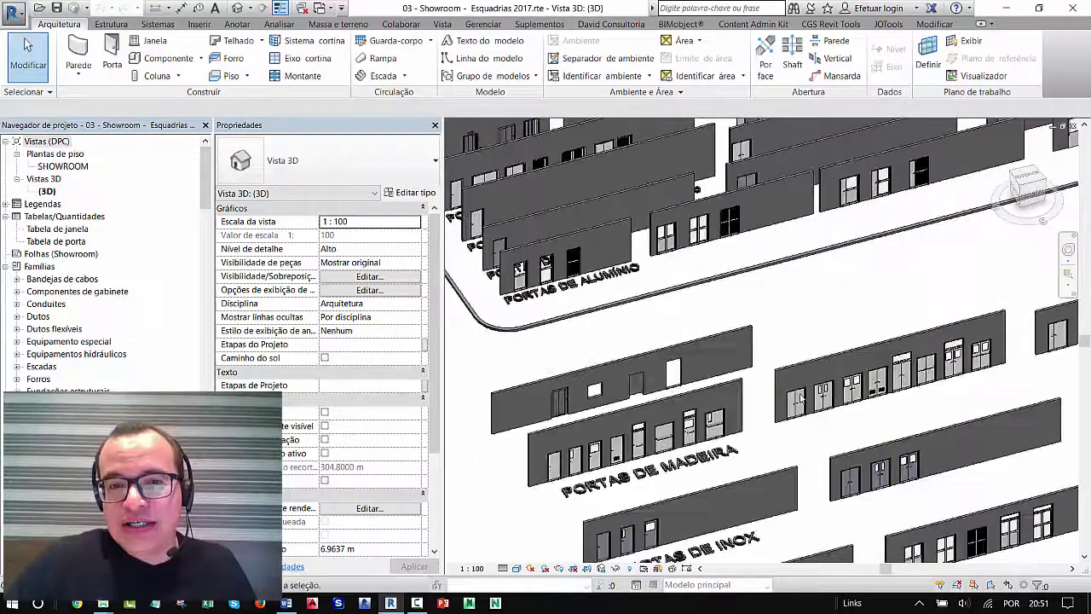
- Orbit and pan the model to centre the wall with three windows
middle_click_drag(797, 395, 787, 371, "shift")
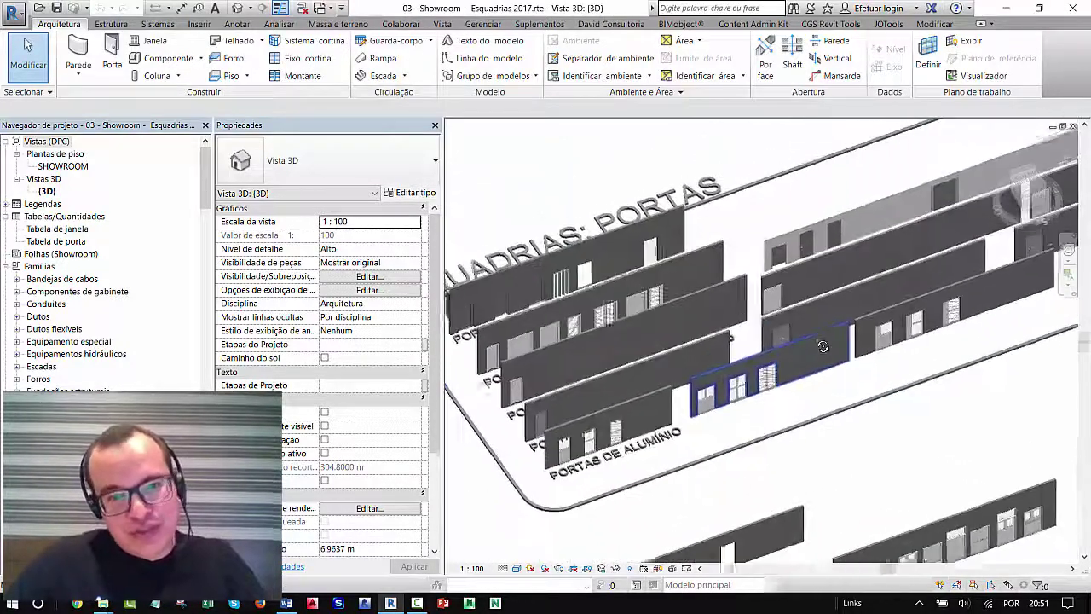
scroll(767, 388, "up", 3)
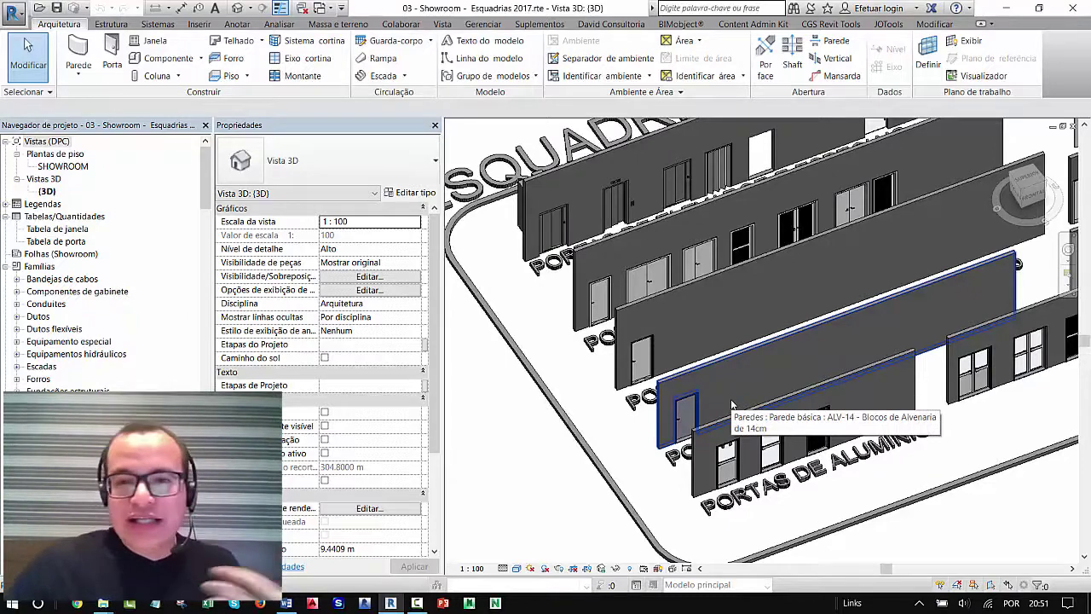
scroll(853, 349, "up", 3)
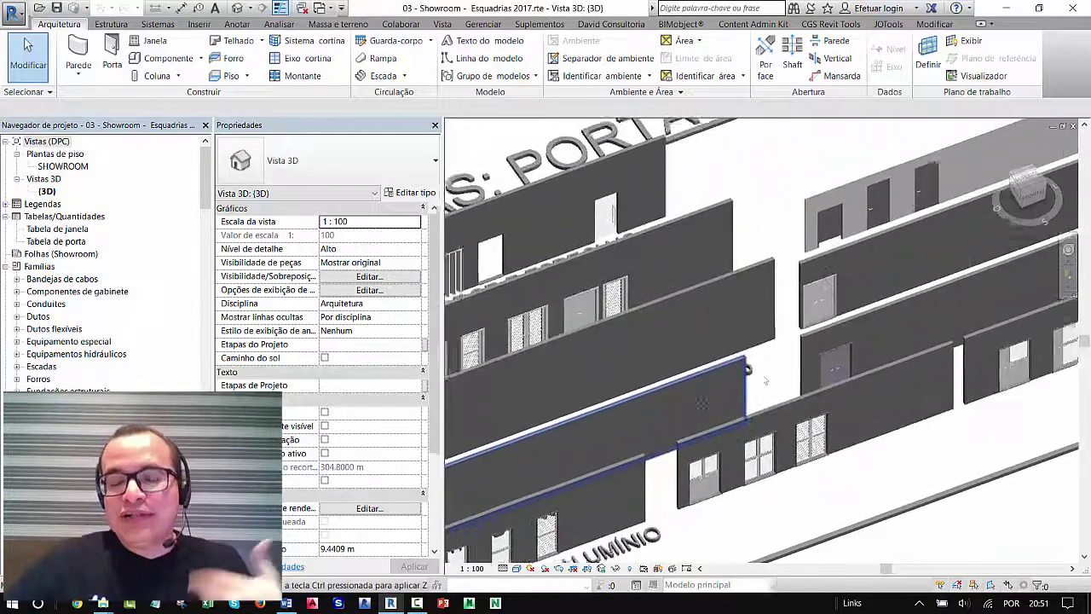
middle_click_drag(849, 367, 786, 405, "shift")
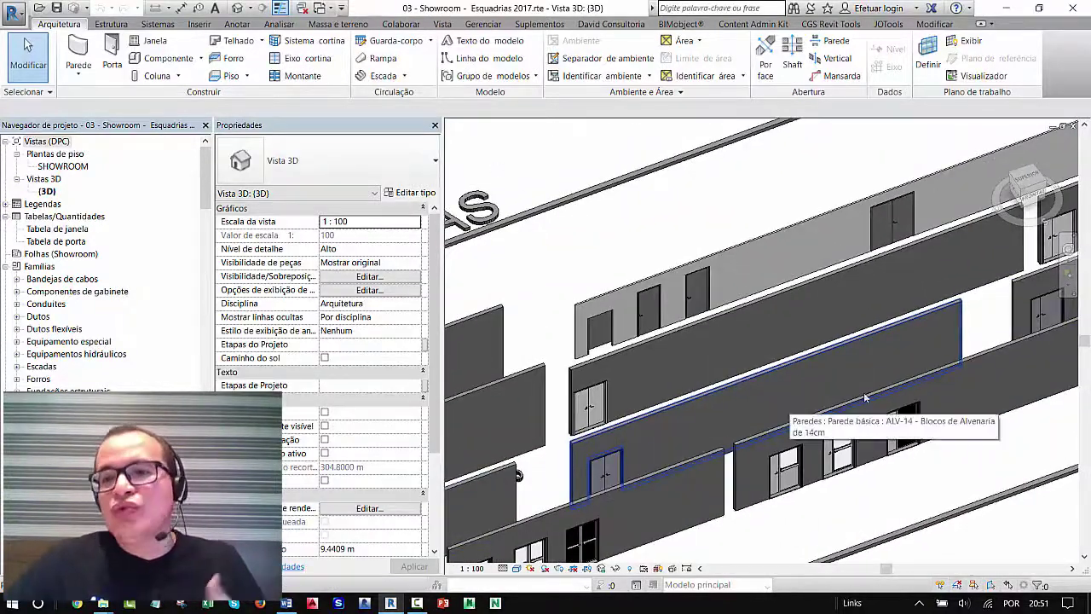
middle_click_drag(936, 382, 817, 377)
middle_click_drag(894, 312, 774, 358)
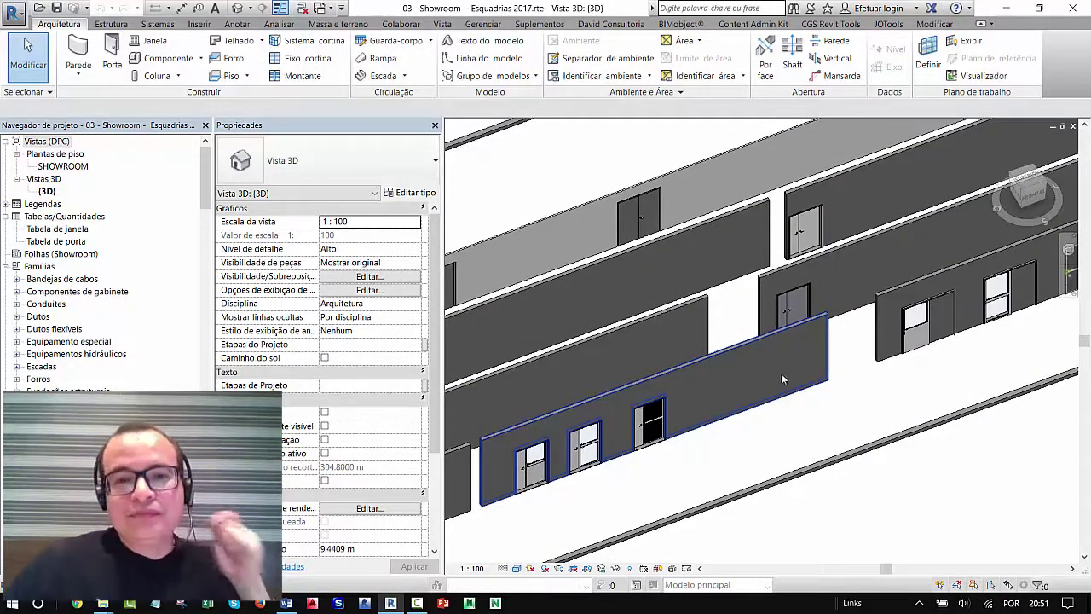
- Pull back to show more labelled door groups, including PORTAS FOGO, then return from the files folder
scroll(771, 377, "down", 3)
scroll(769, 379, "down", 3)
middle_click_drag(724, 507, 712, 415)
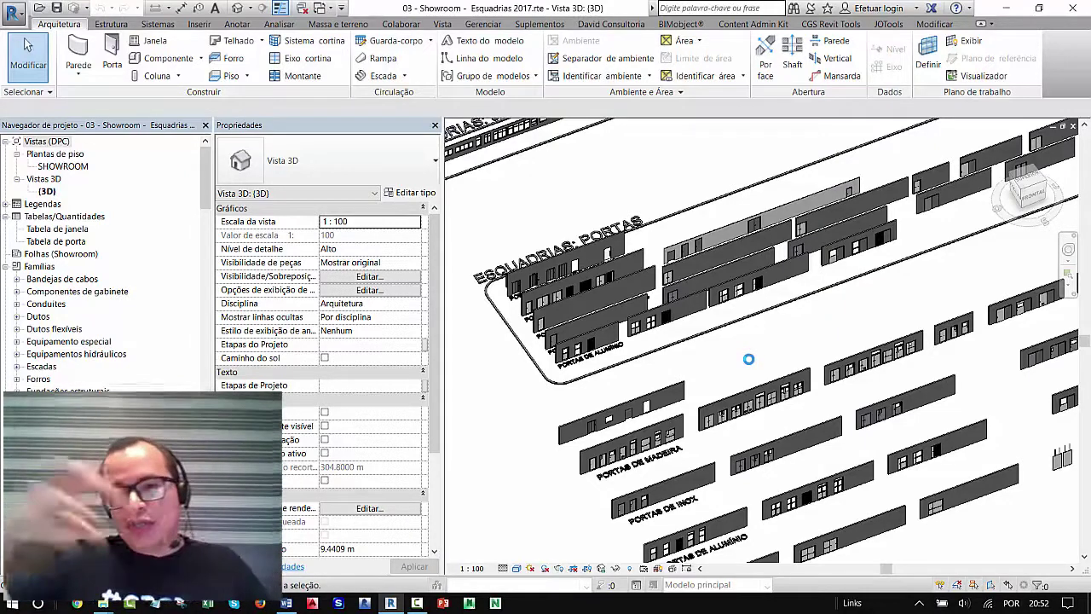
scroll(748, 359, "down", 2)
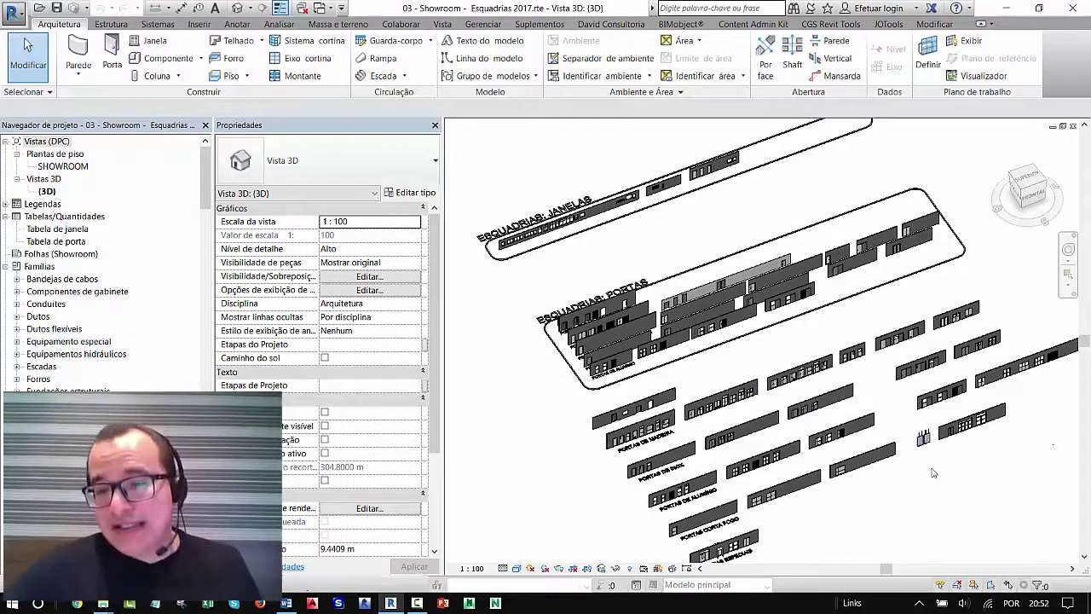
scroll(930, 474, "up", 1)
scroll(908, 486, "up", 1)
scroll(888, 465, "up", 1)
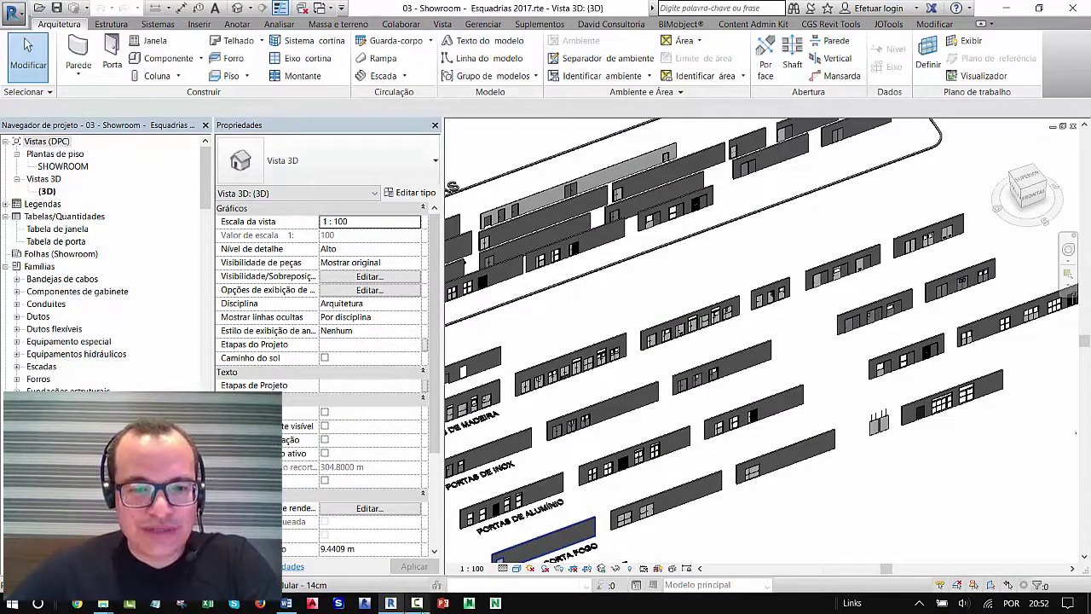
mouse_move(102, 602)
left_click(405, 558)
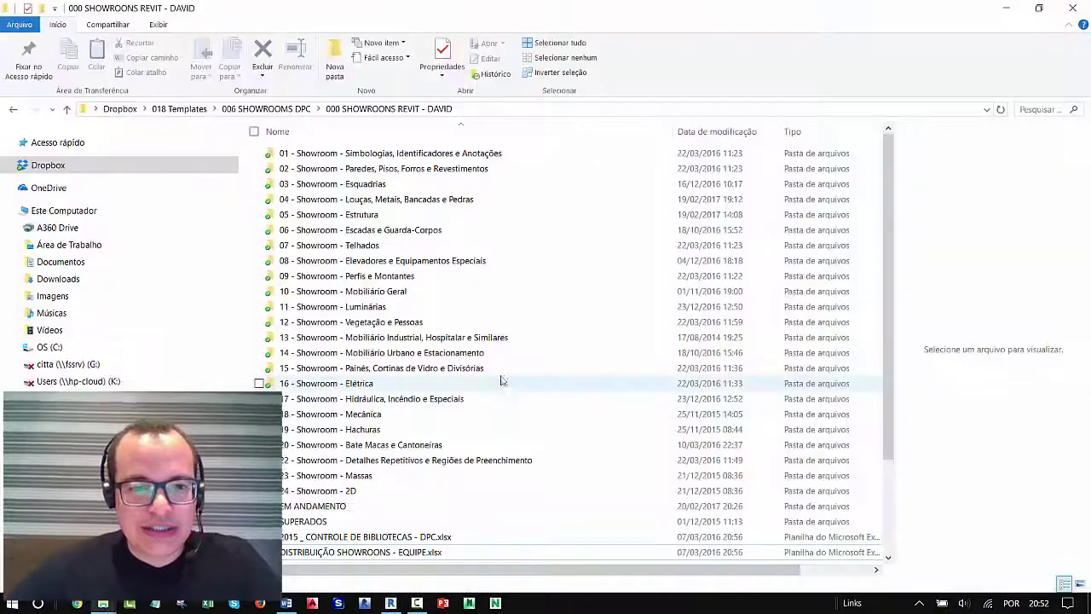
left_click(432, 578)
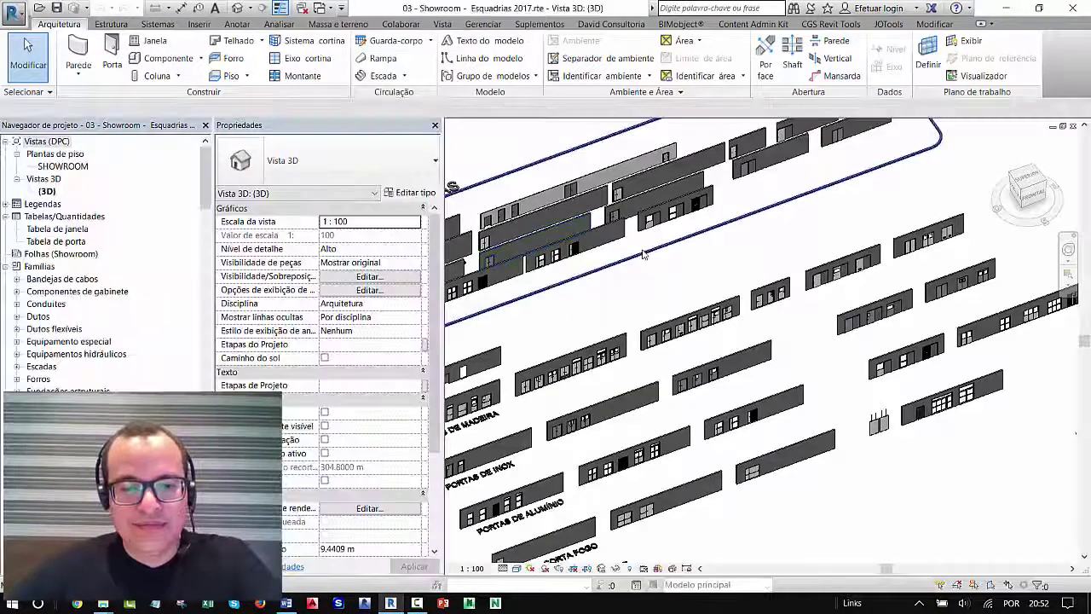
- Switch to the Família1 - Planta de piso: Nível de referência view via Switch Windows
left_click(326, 9)
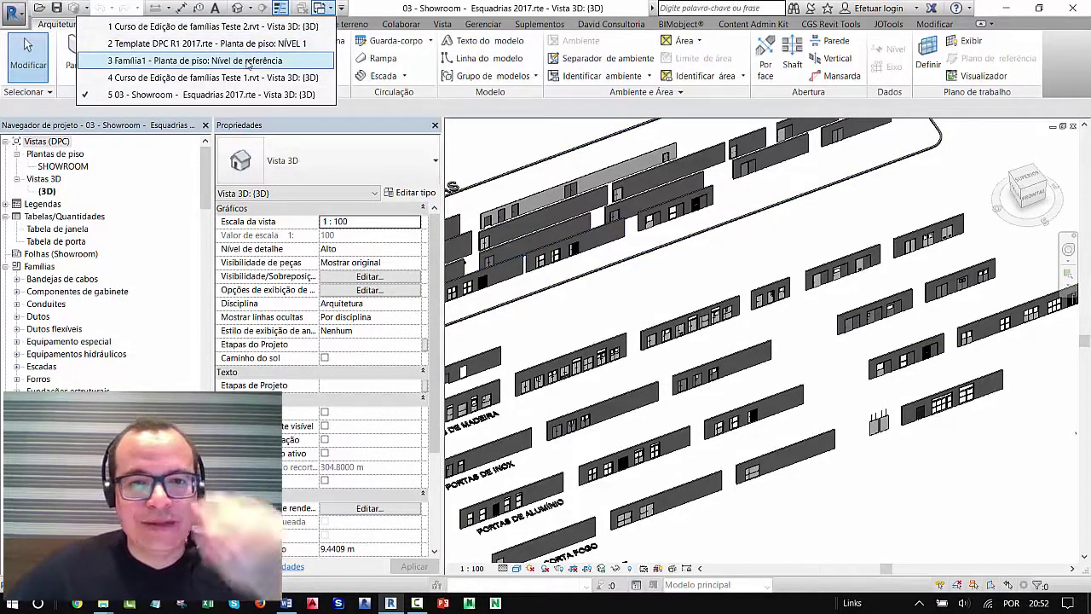
left_click(170, 61)
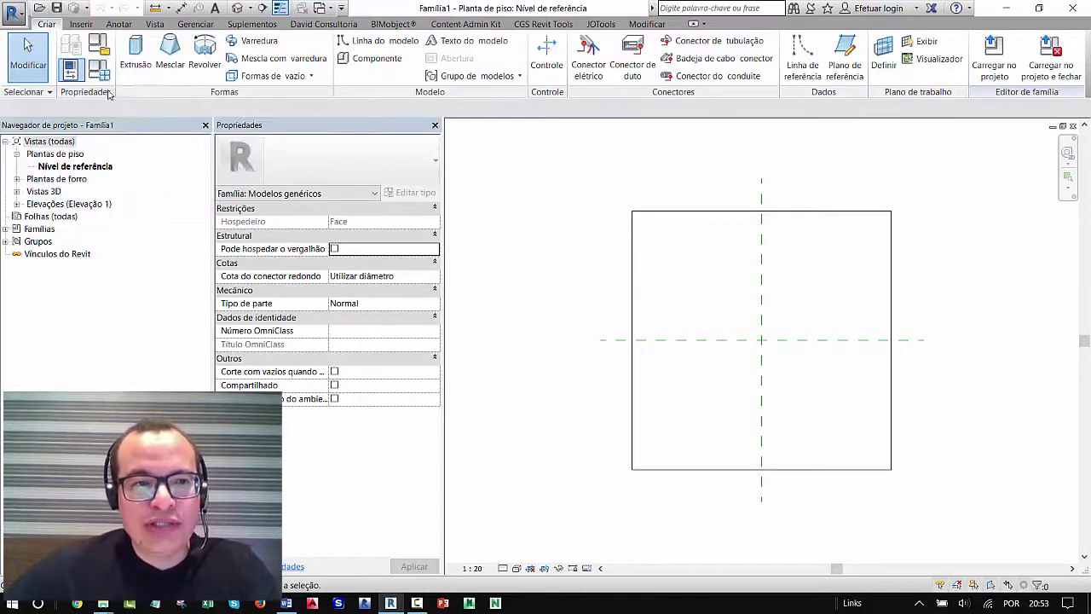
left_click(103, 79)
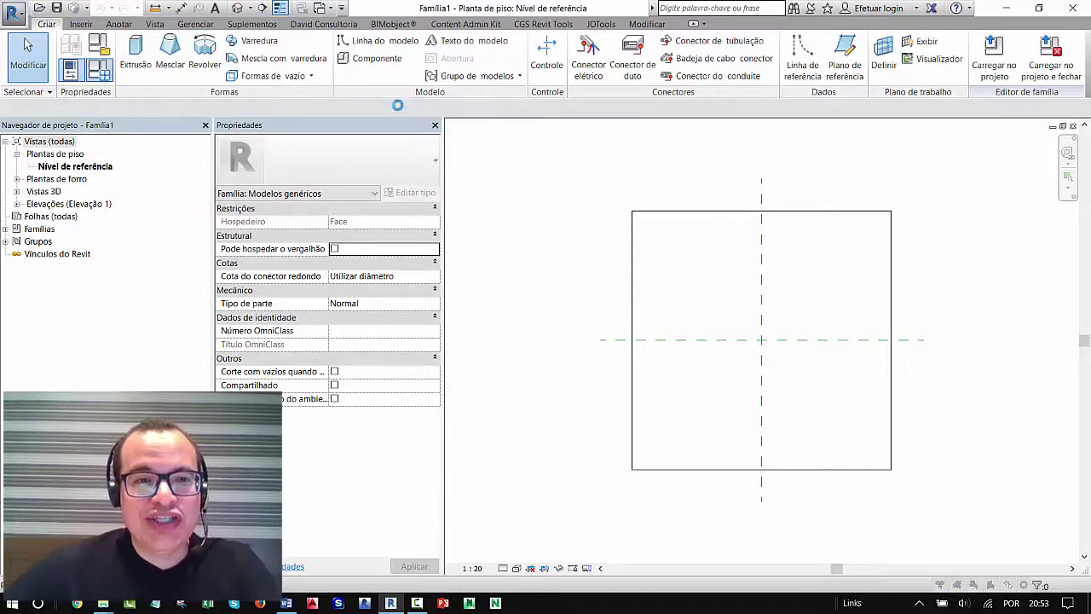
left_click(599, 41)
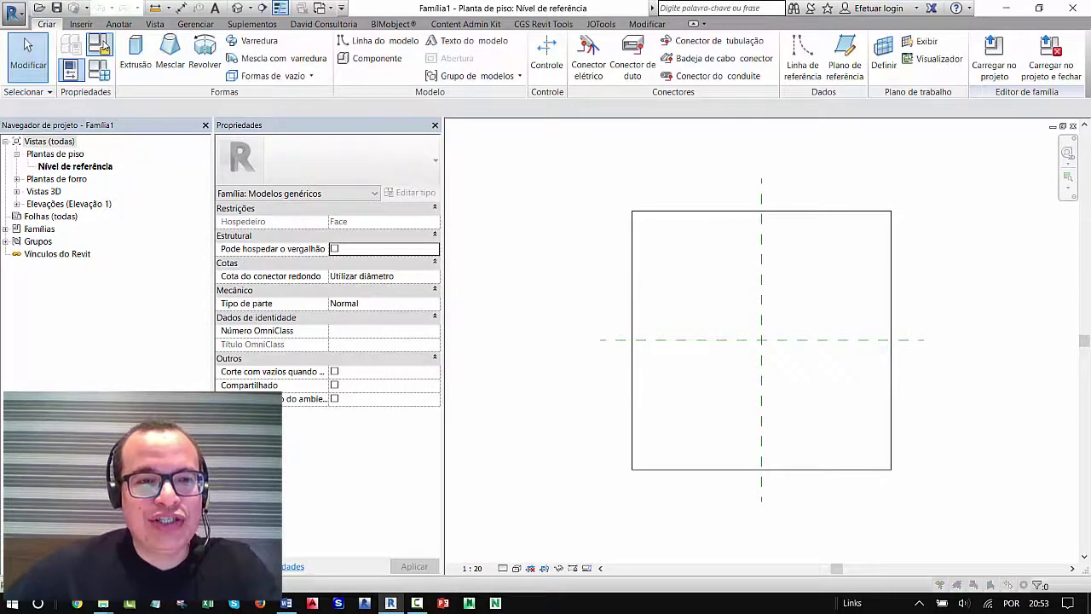
left_click(110, 49)
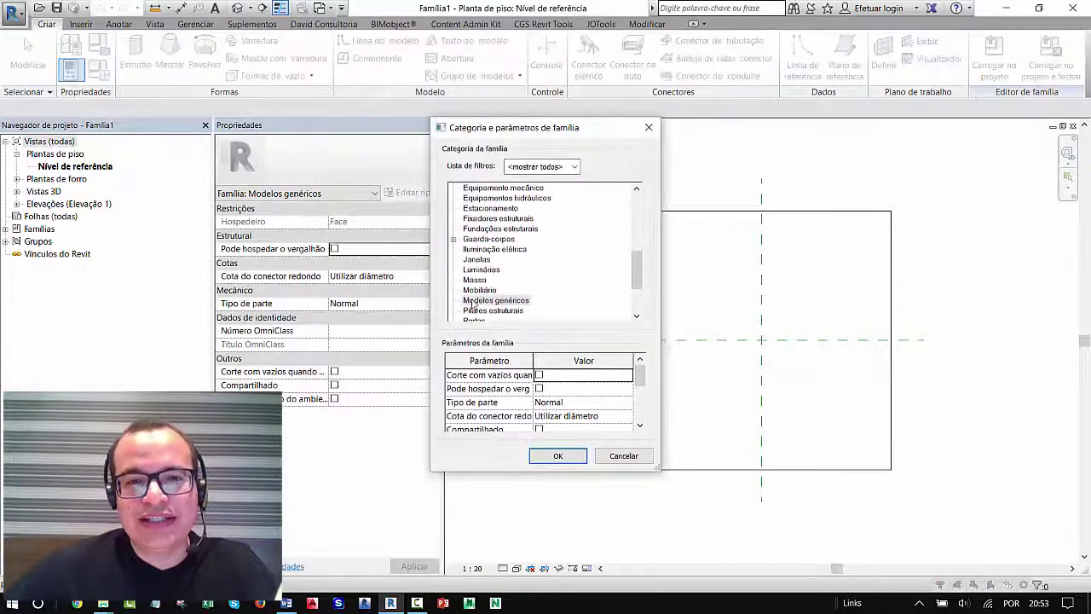
left_click(649, 127)
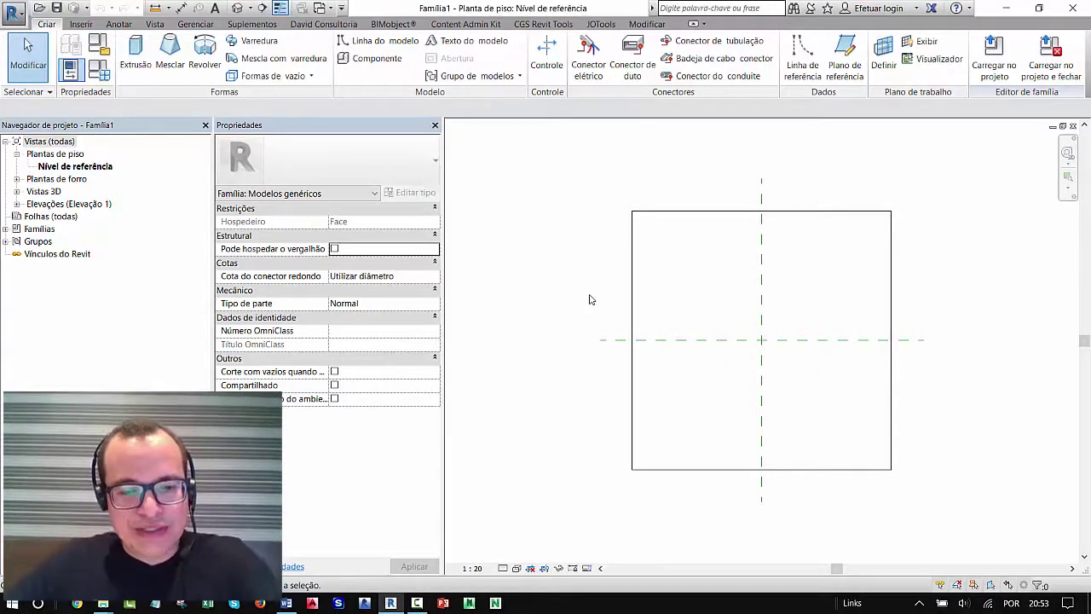
key("alt+Tab")
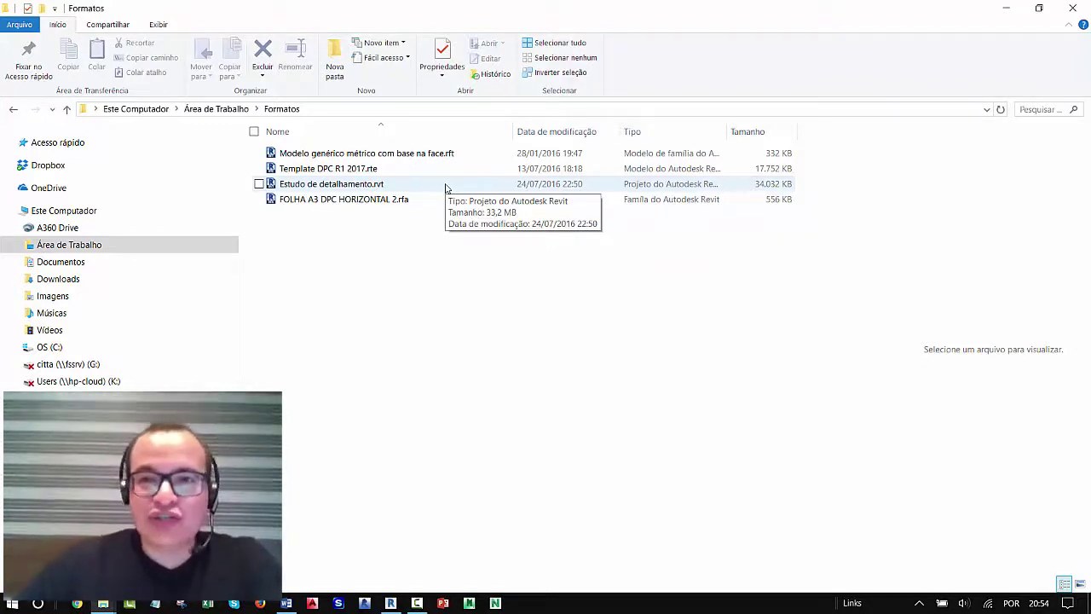
left_click(1006, 9)
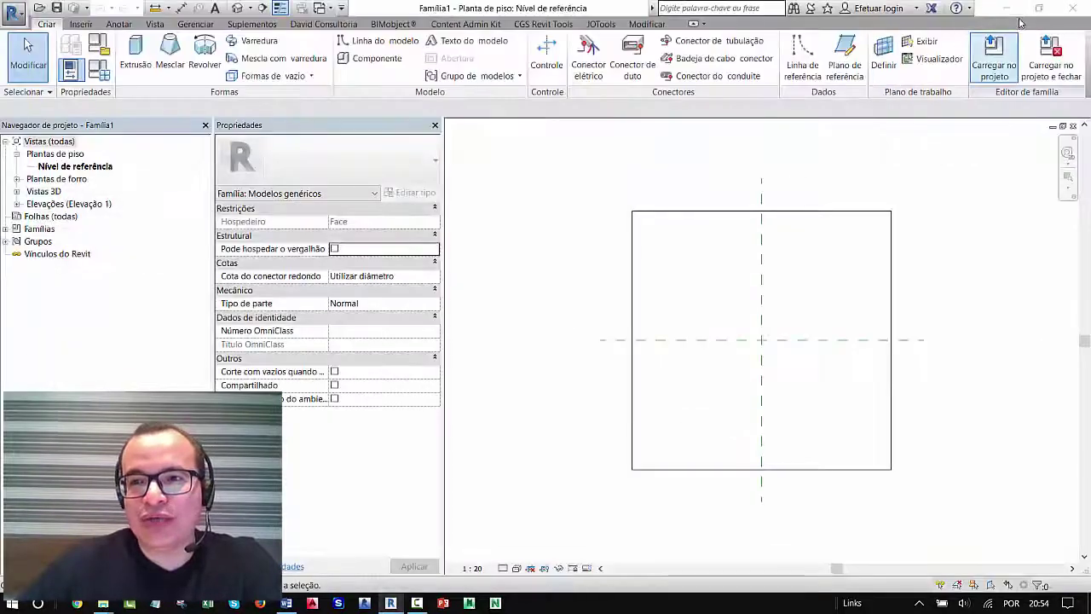
- Bring the Curso de Edição de famílias Teste 2 {3D} view forward and maximize it
left_click(1051, 126)
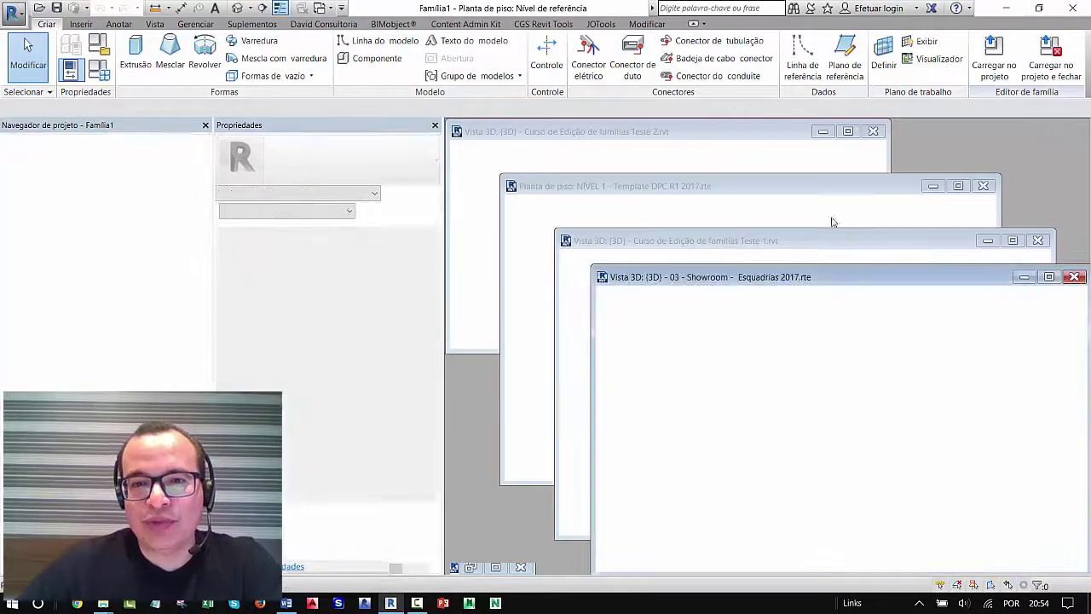
left_click(743, 189)
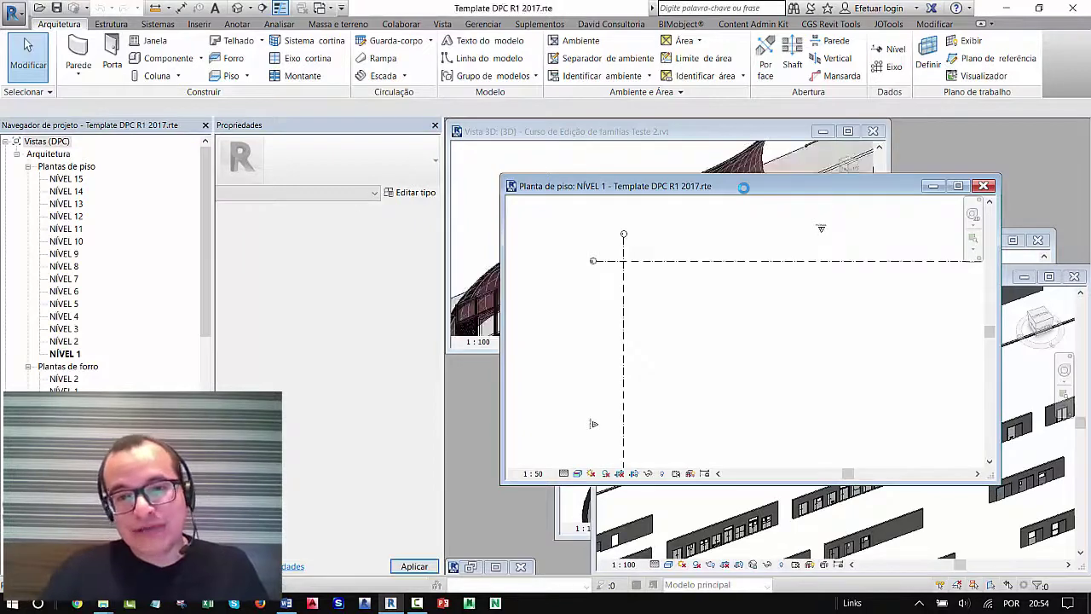
left_click(712, 140)
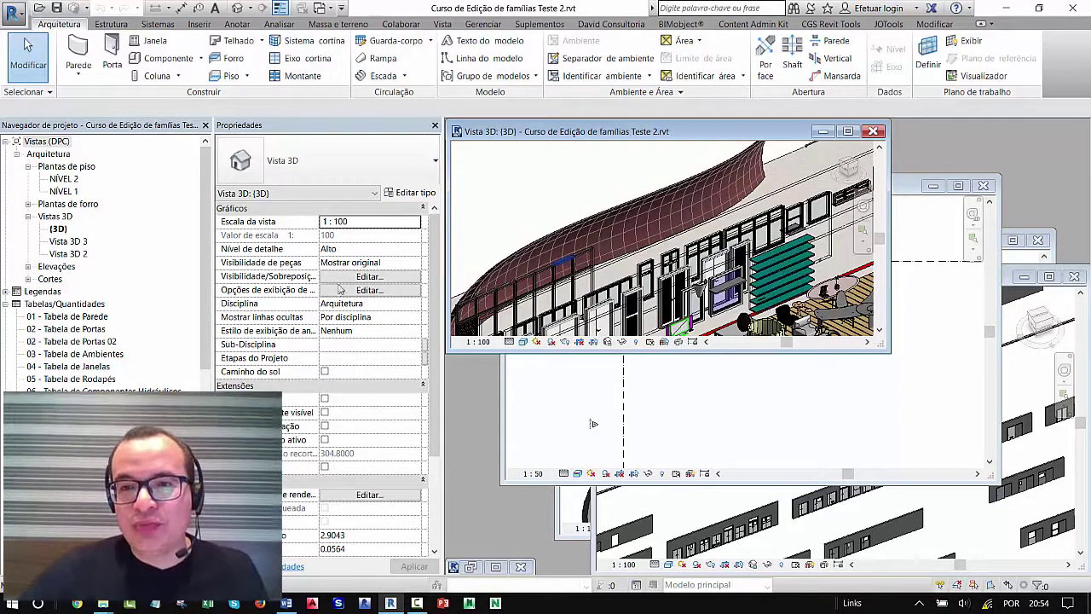
left_click(848, 130)
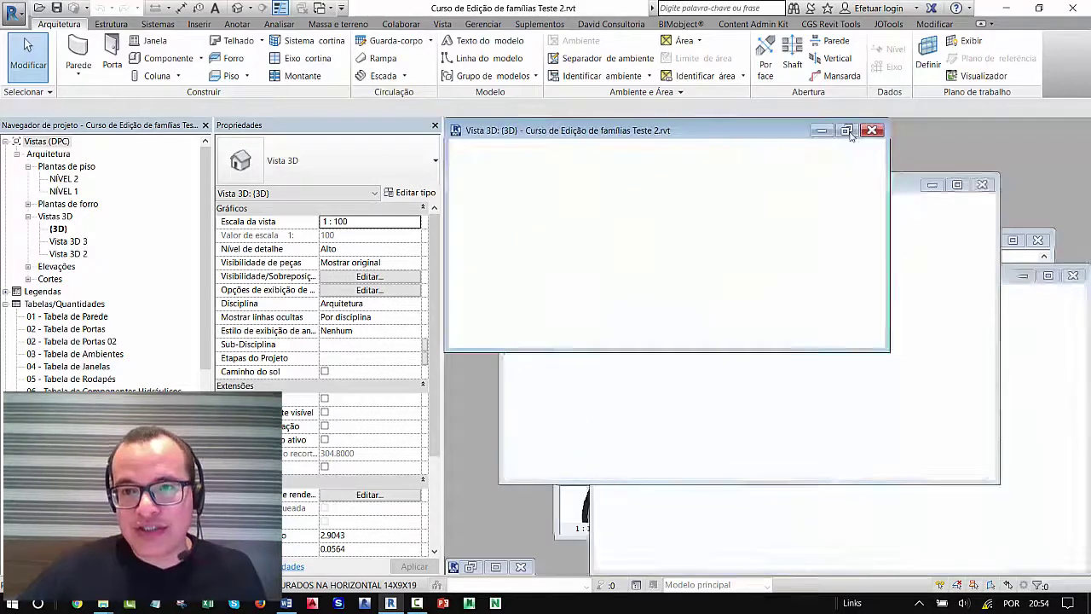
scroll(690, 350, "up", 3)
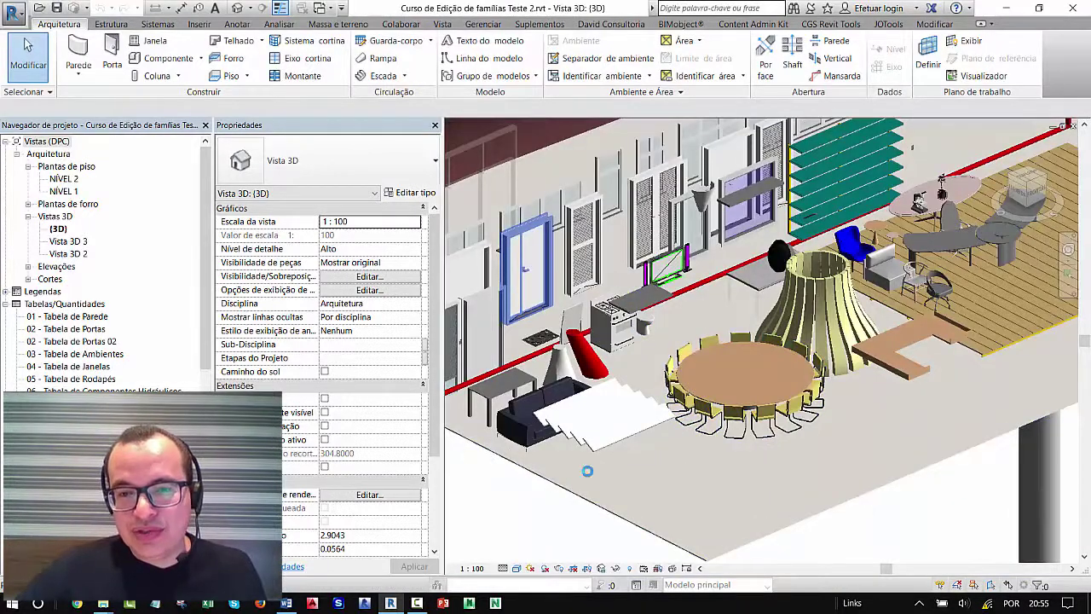
- Open the NÍVEL 1 floor plan from the Project Browser's Plantas de piso
left_click(64, 190)
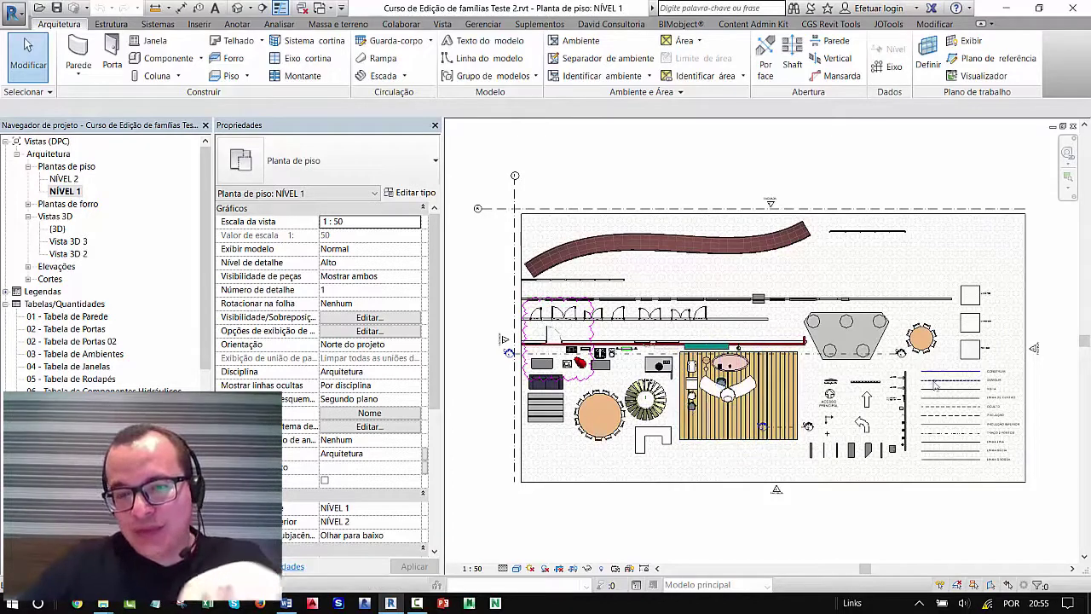
scroll(692, 506, "up", 3)
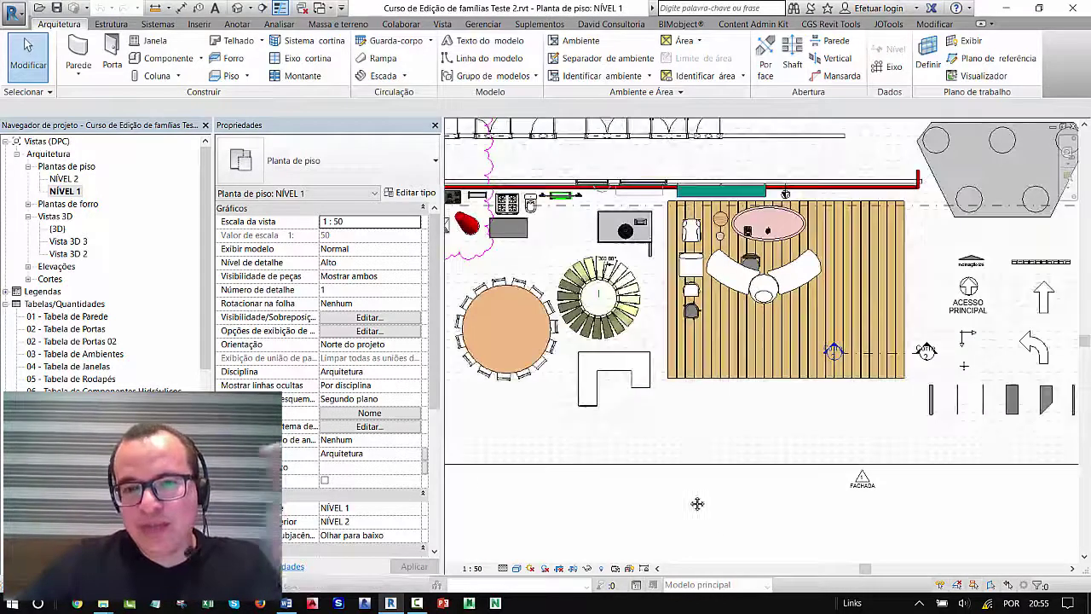
scroll(786, 520, "down", 2)
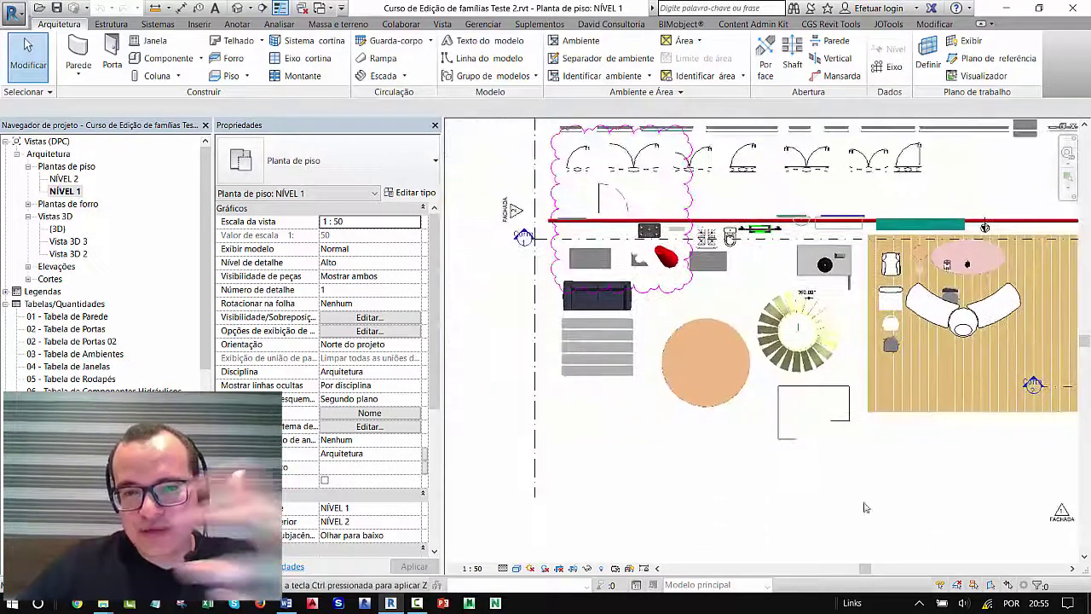
scroll(648, 418, "up", 2)
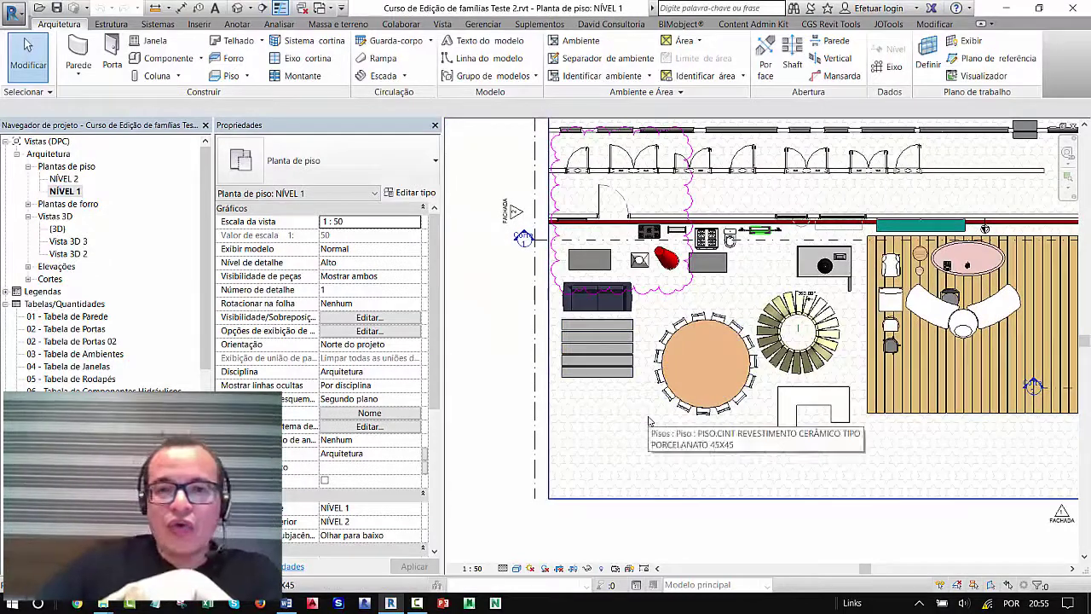
scroll(507, 440, "up", 1)
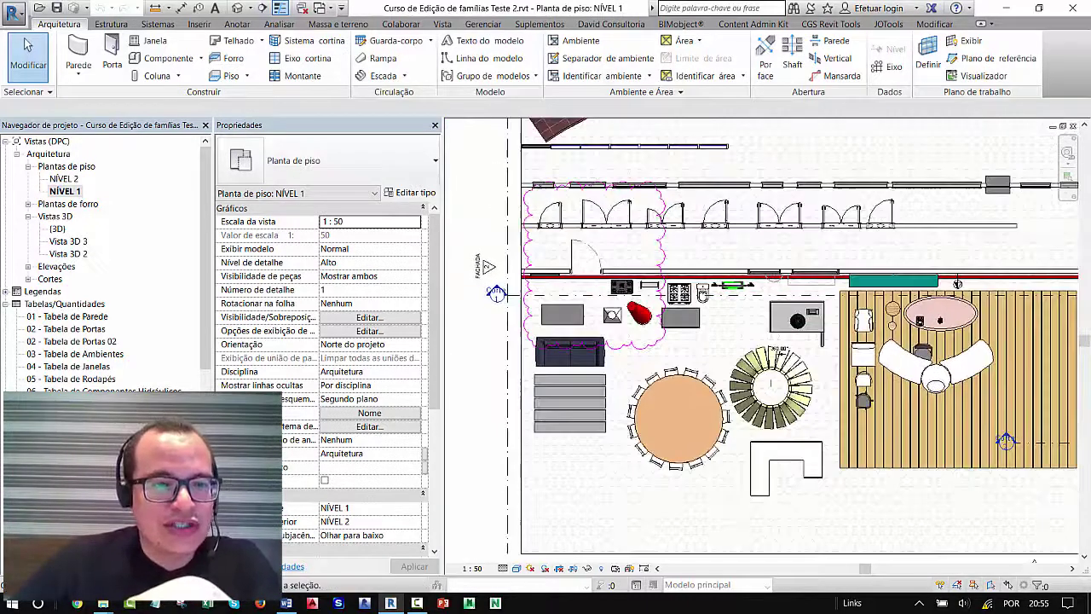
scroll(207, 239, "down", 9)
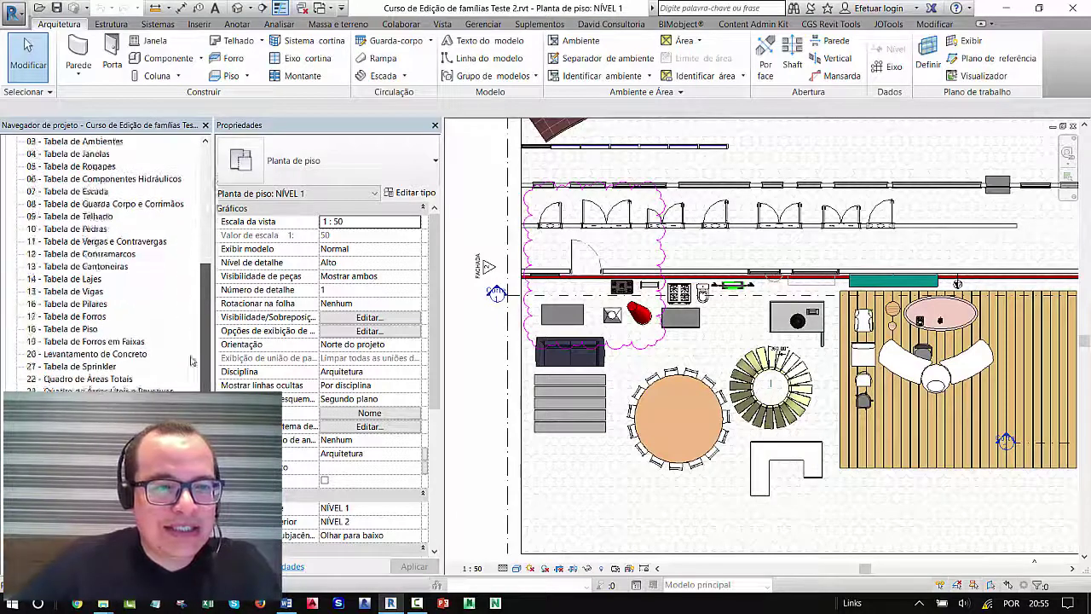
scroll(102, 256, "up", 10)
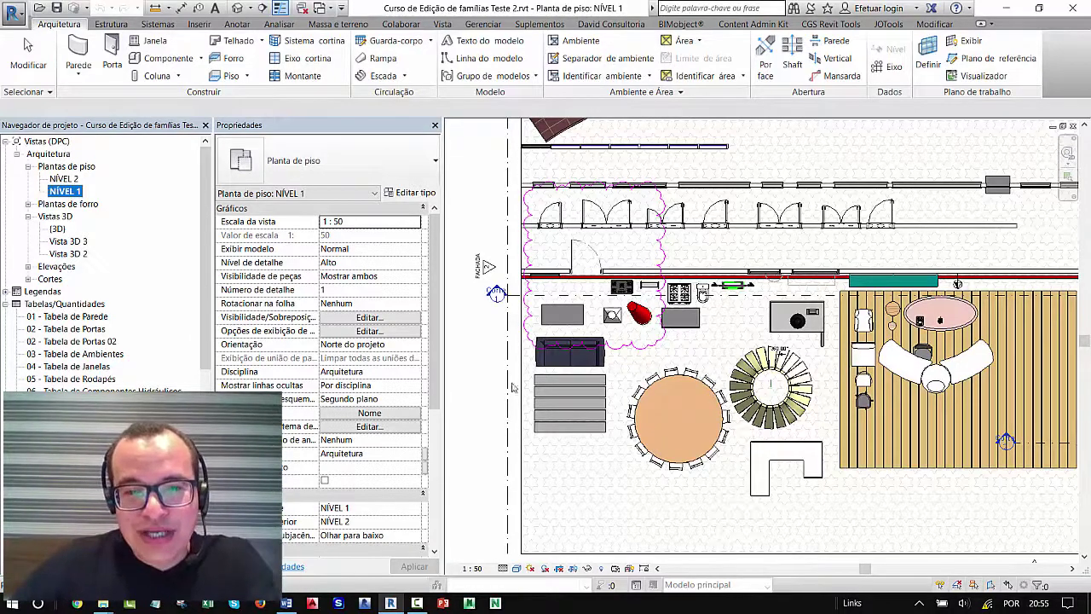
scroll(513, 388, "up", 3)
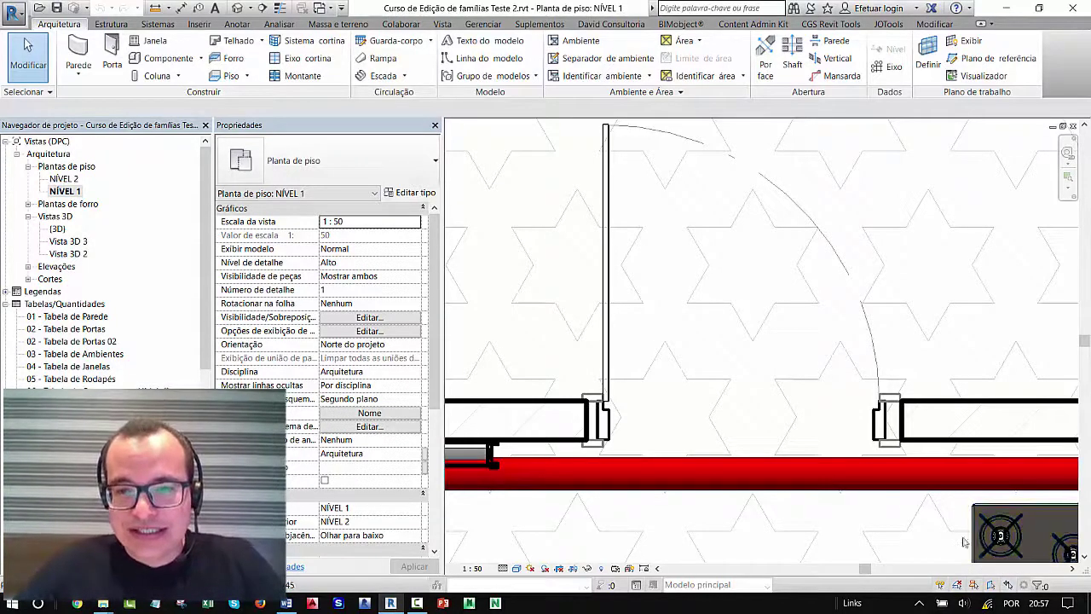
scroll(755, 377, "down", 2)
scroll(782, 397, "down", 2)
scroll(807, 413, "down", 2)
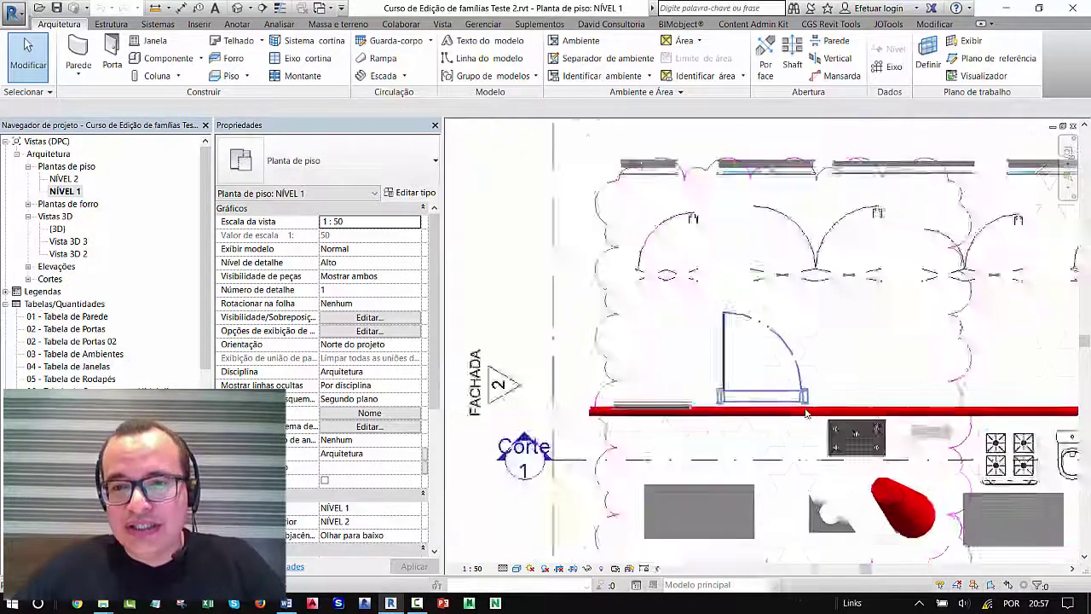
scroll(807, 414, "down", 1)
scroll(776, 401, "down", 1)
scroll(742, 388, "down", 2)
scroll(695, 369, "down", 1)
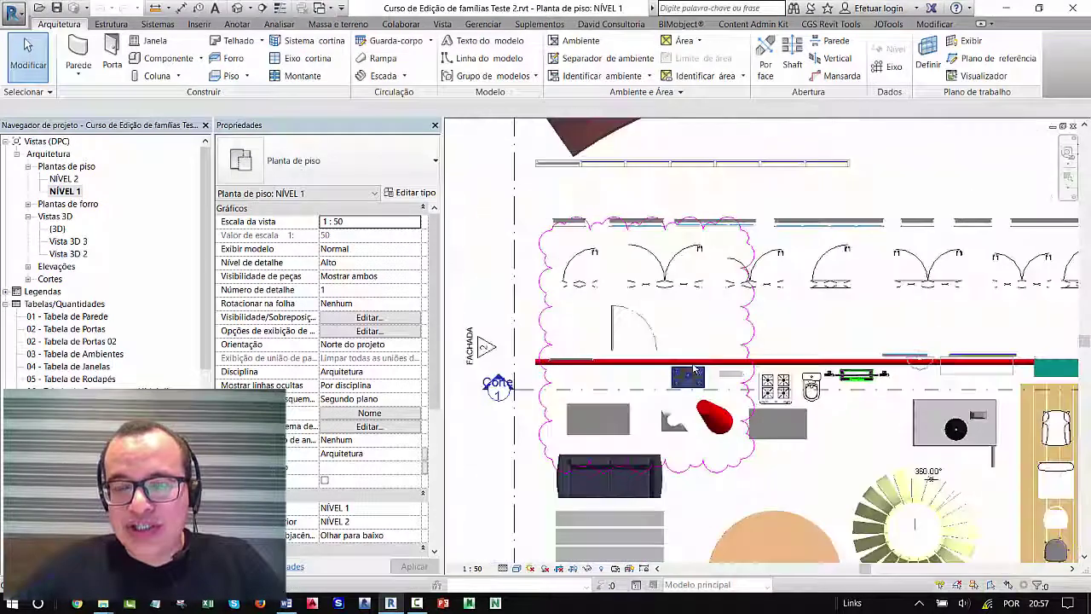
scroll(695, 369, "down", 2)
scroll(714, 384, "down", 1)
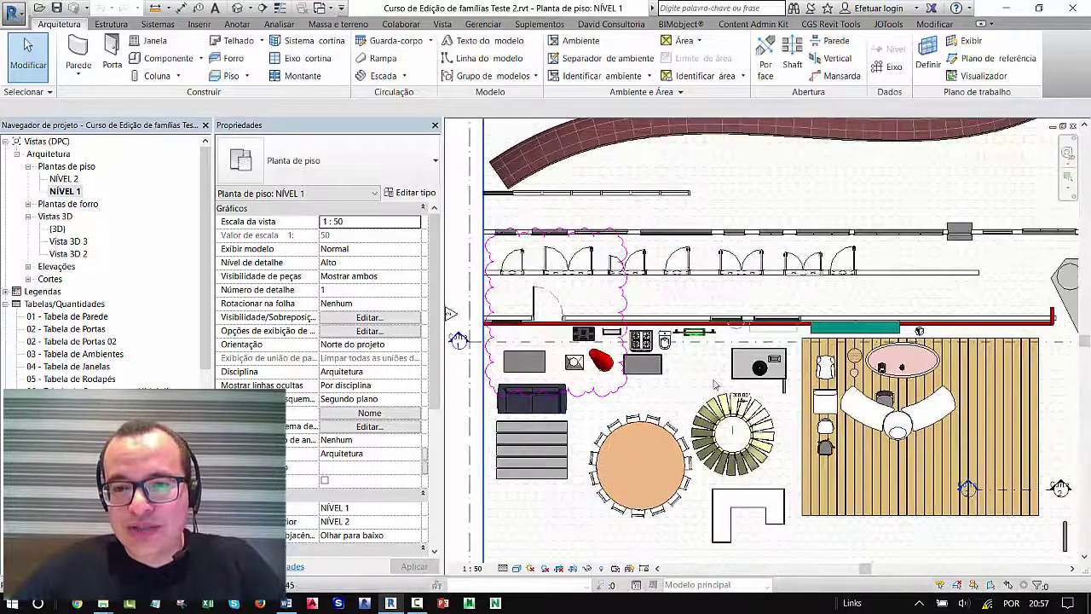
scroll(788, 419, "down", 2)
scroll(750, 461, "up", 1)
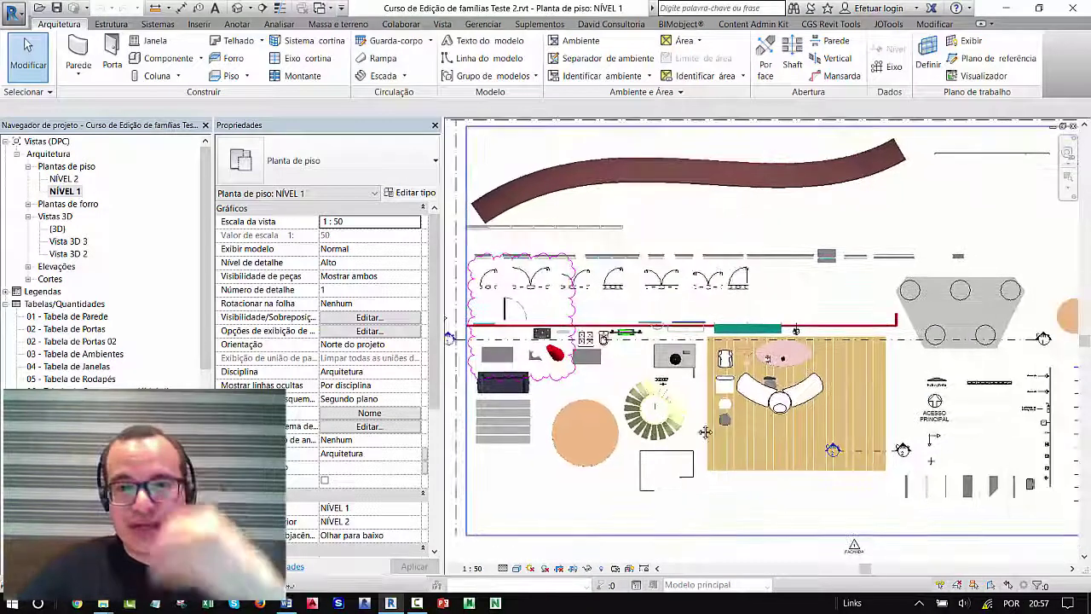
scroll(725, 481, "down", 2)
scroll(699, 473, "up", 1)
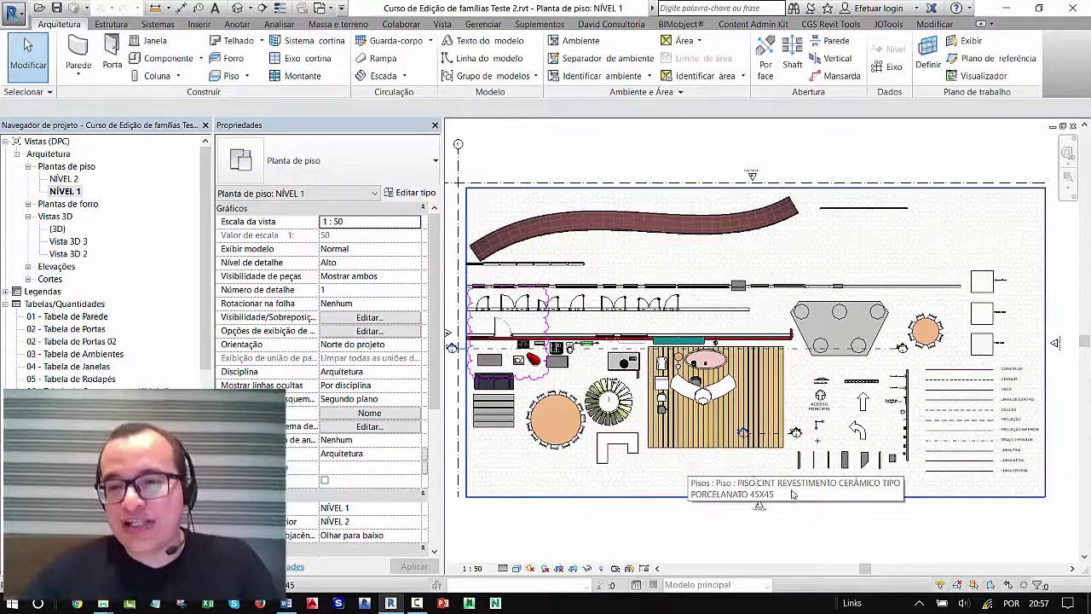
scroll(906, 503, "up", 2)
scroll(902, 501, "up", 2)
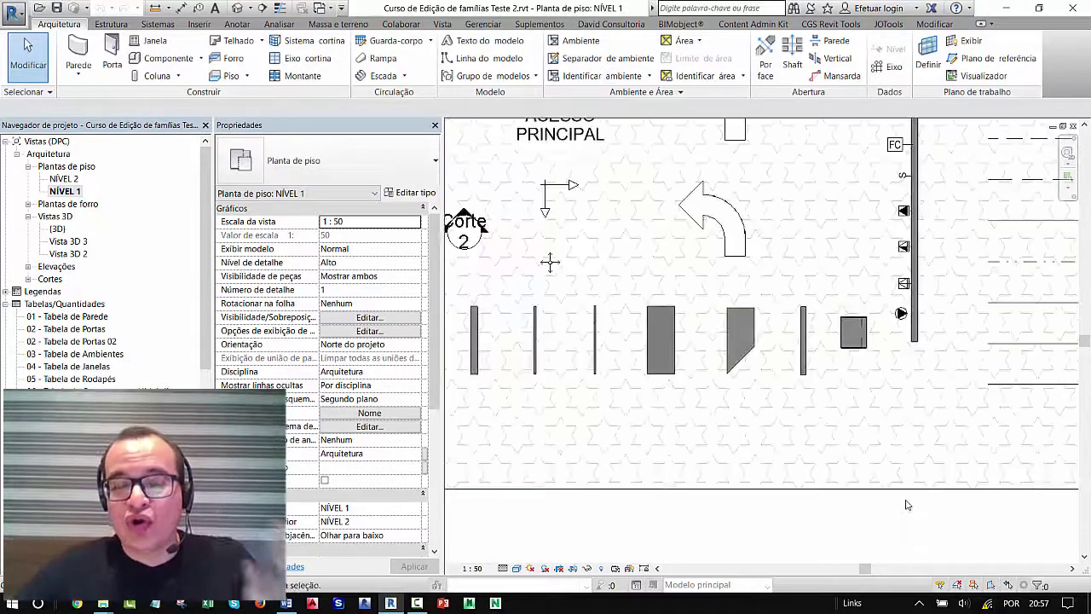
scroll(895, 499, "down", 1)
scroll(869, 492, "down", 1)
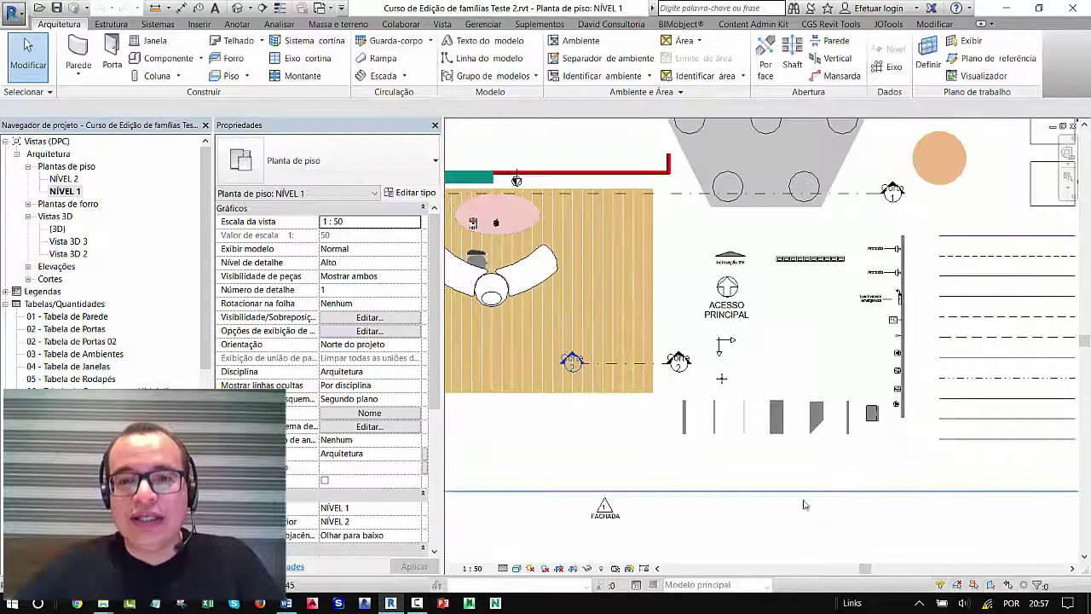
scroll(804, 502, "down", 1)
scroll(763, 505, "down", 1)
scroll(785, 508, "down", 1)
middle_click_drag(785, 508, 811, 536)
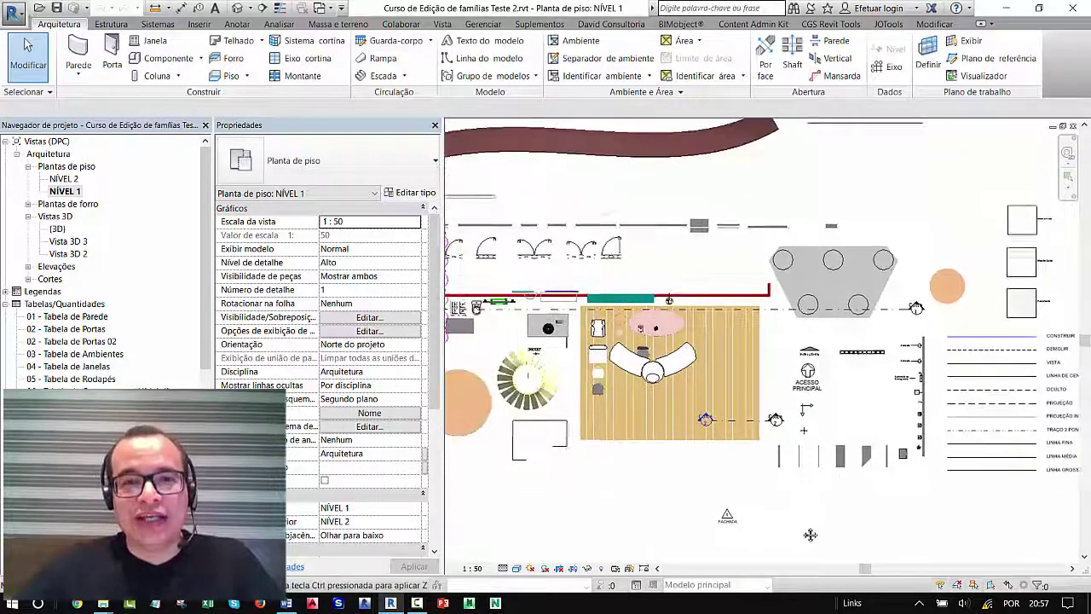